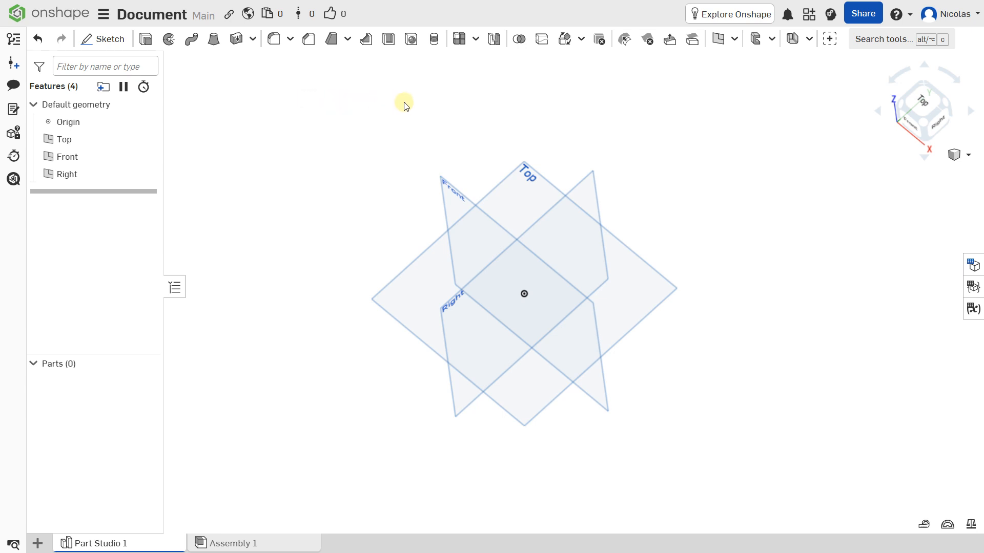
# Step: Pan the view and select the Top plane in Part Studio 1
pyautogui.moveTo(411, 114); pyautogui.dragTo(422, 122, button='middle')
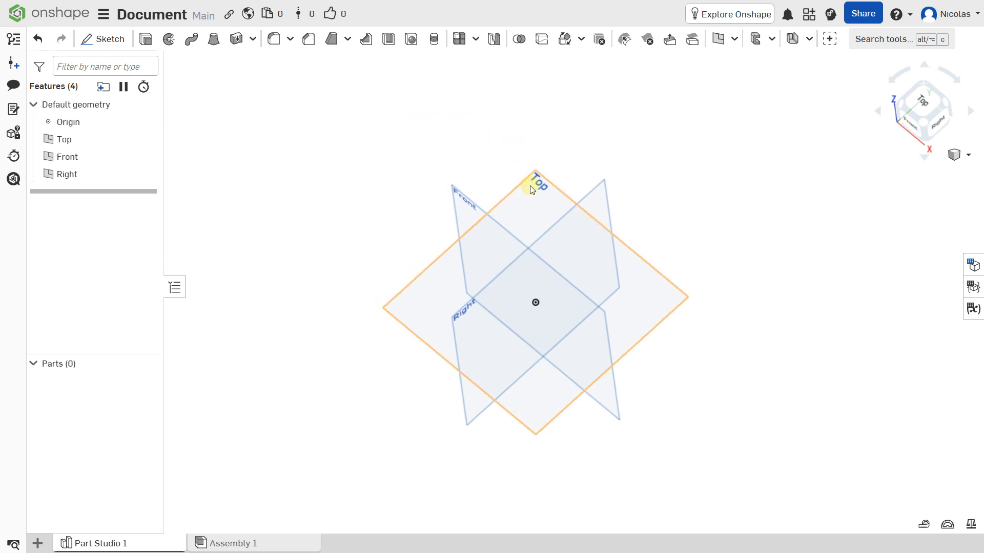
pyautogui.click(532, 193)
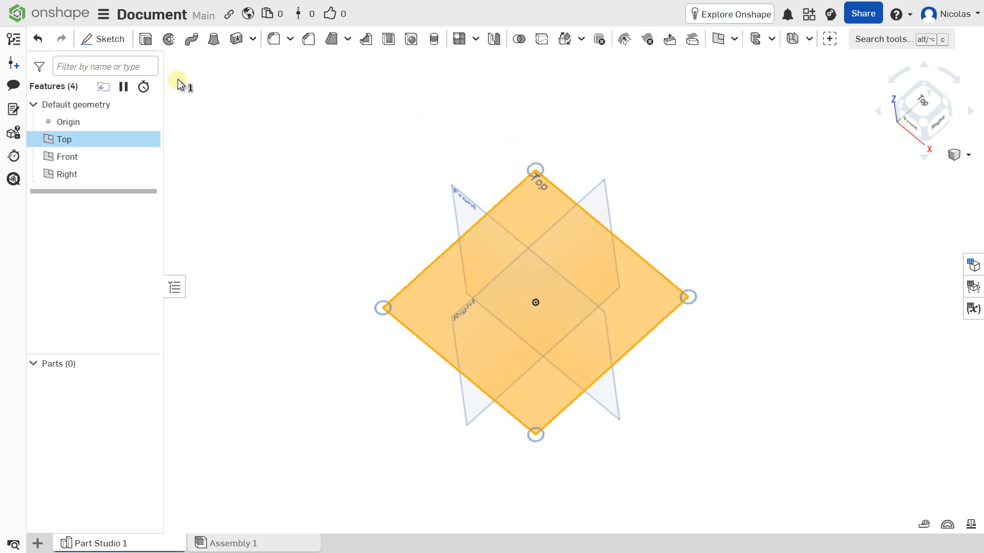
# Step: Start a sketch on the Top plane, viewed from the top and centred
pyautogui.click(118, 40)
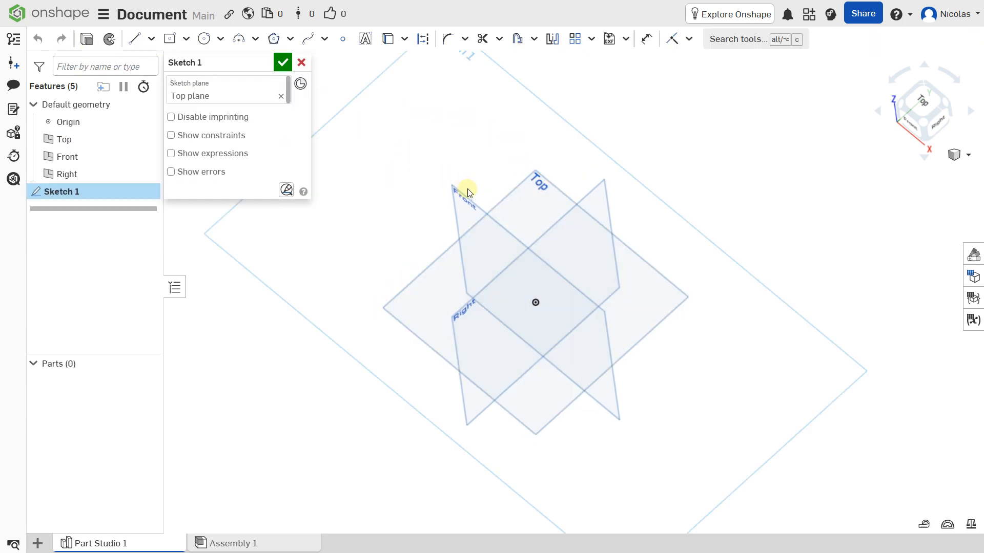
pyautogui.click(921, 105)
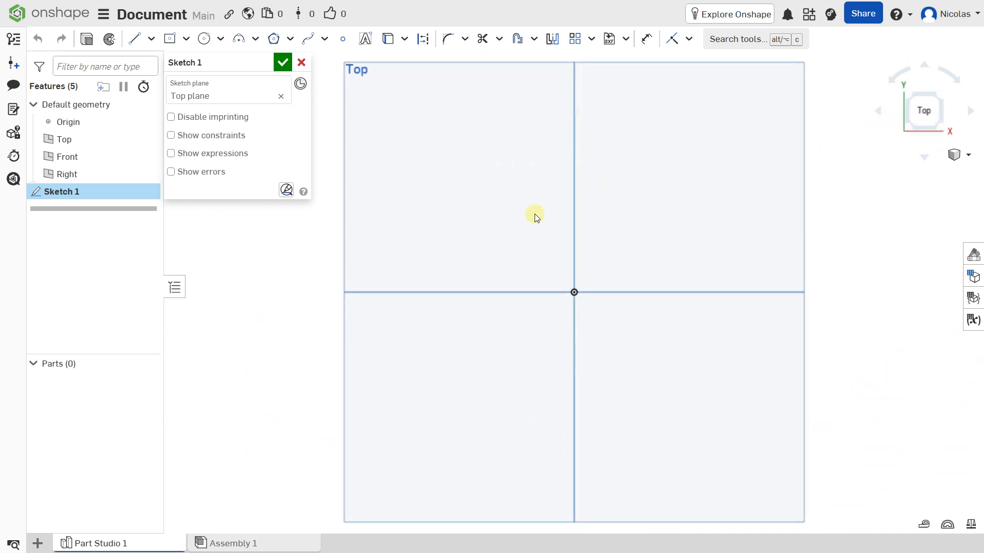
pyautogui.scroll(-5, 534, 213)
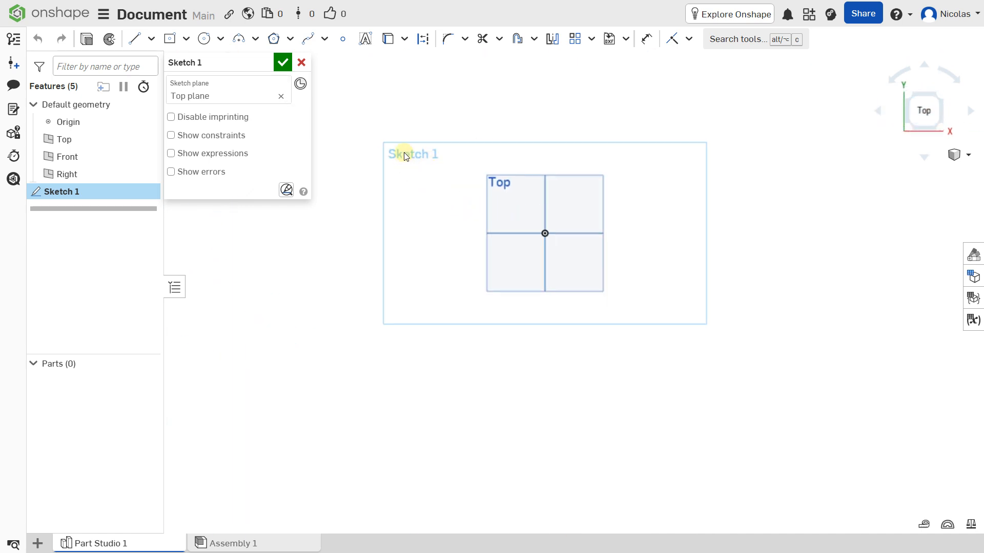
pyautogui.scroll(5, 471, 168)
pyautogui.moveTo(484, 182); pyautogui.dragTo(421, 157, button='middle')
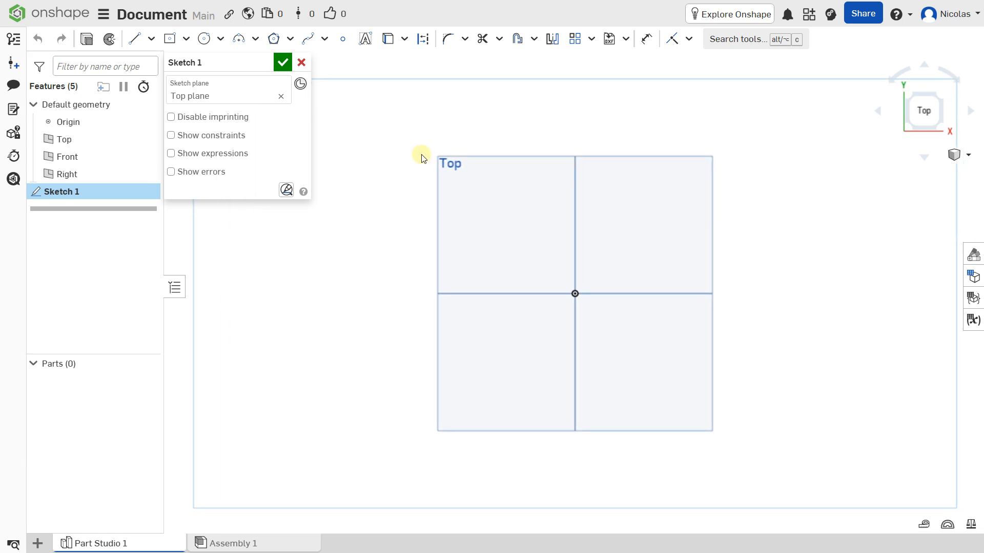
# Step: Draw a centre-point circle at the origin with diameter 100
pyautogui.click(220, 39)
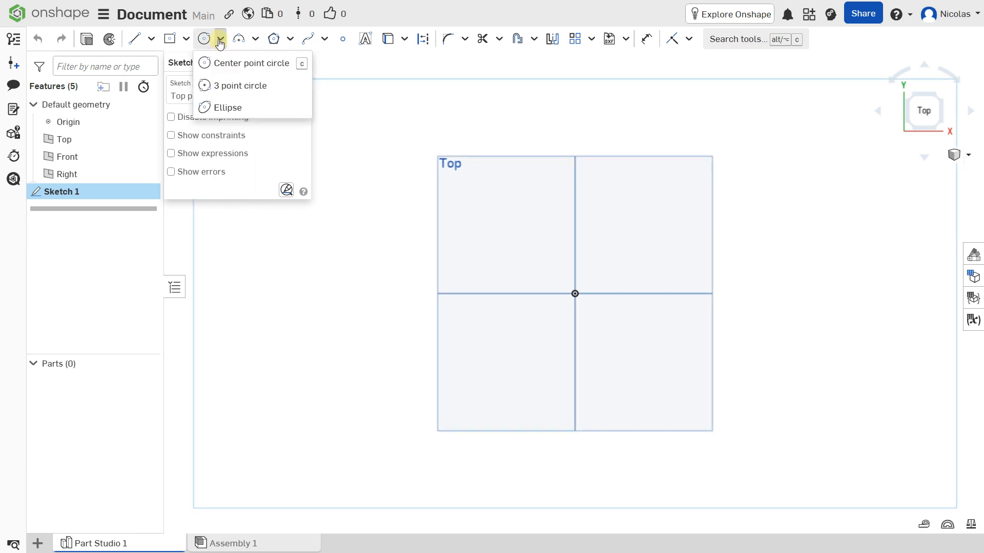
pyautogui.click(214, 62)
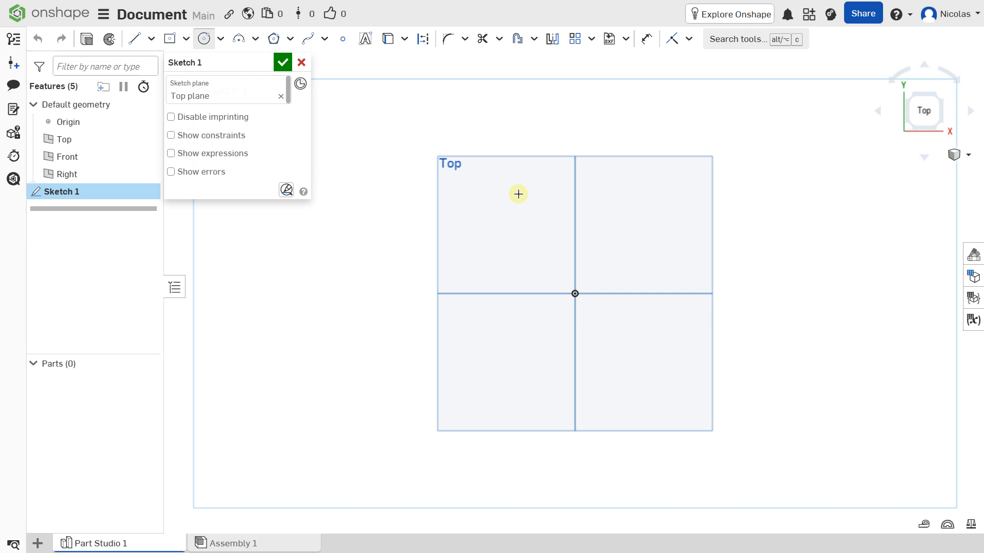
pyautogui.scroll(1, 518, 194)
pyautogui.click(586, 311)
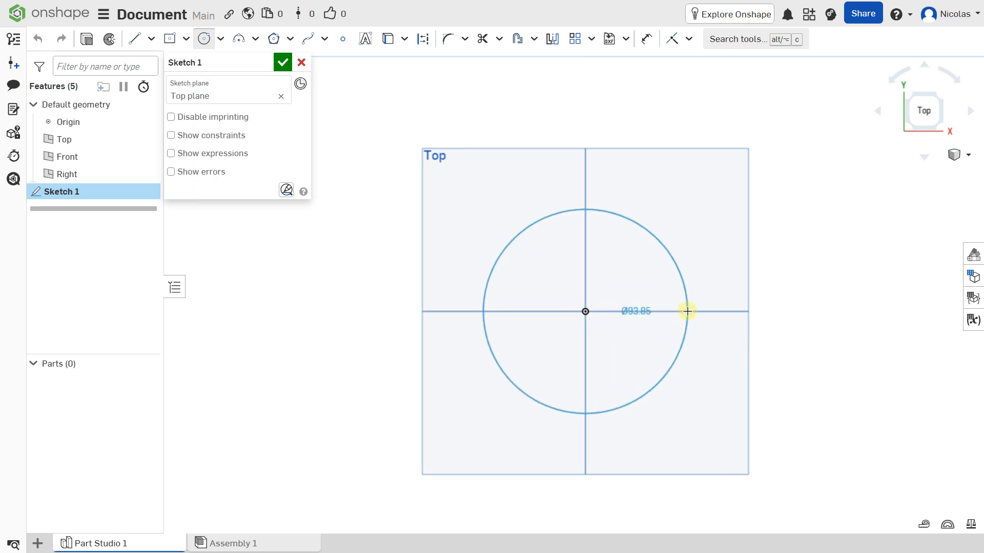
pyautogui.click(687, 312)
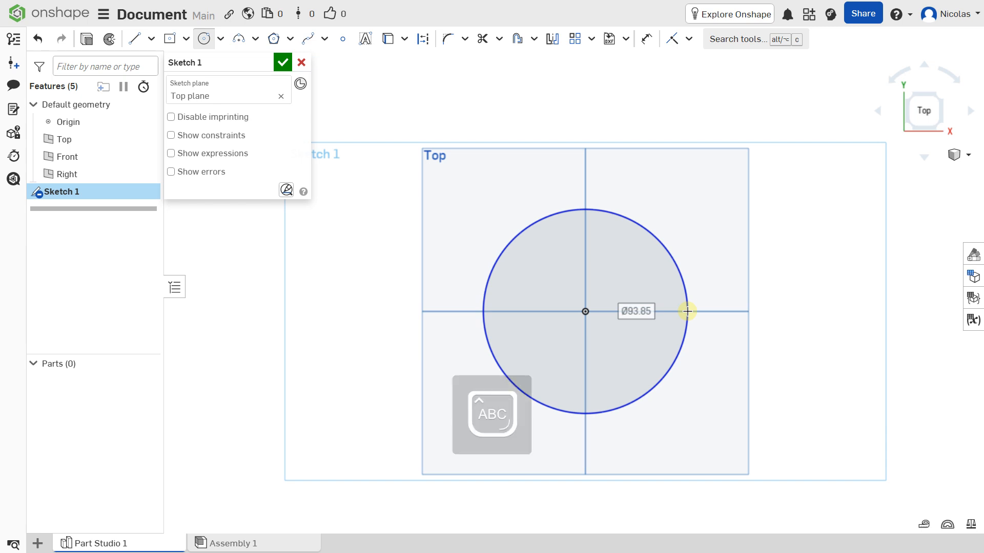
pyautogui.write('100')
pyautogui.press('Return')
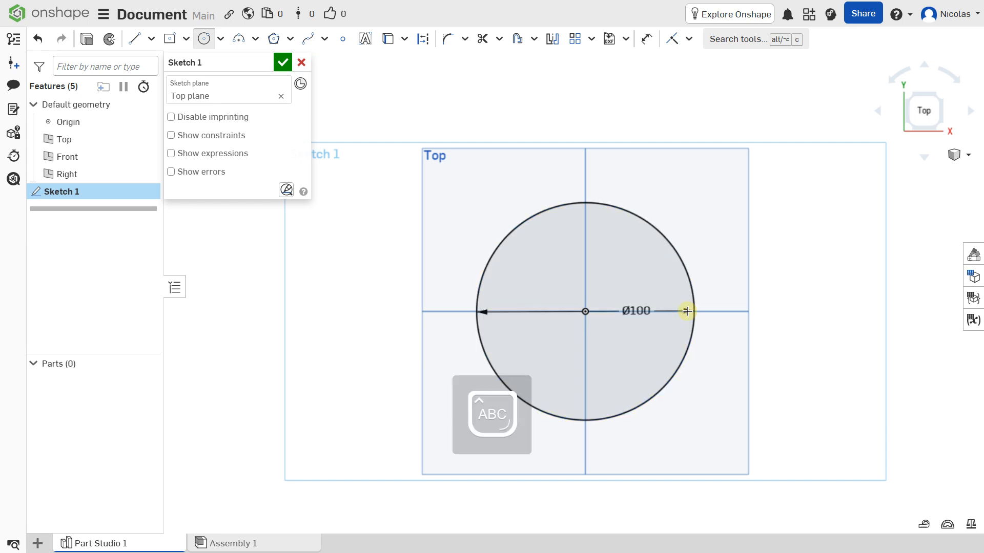
# Step: Draw a second concentric circle with diameter 160
pyautogui.moveTo(585, 310); pyautogui.dragTo(583, 141)
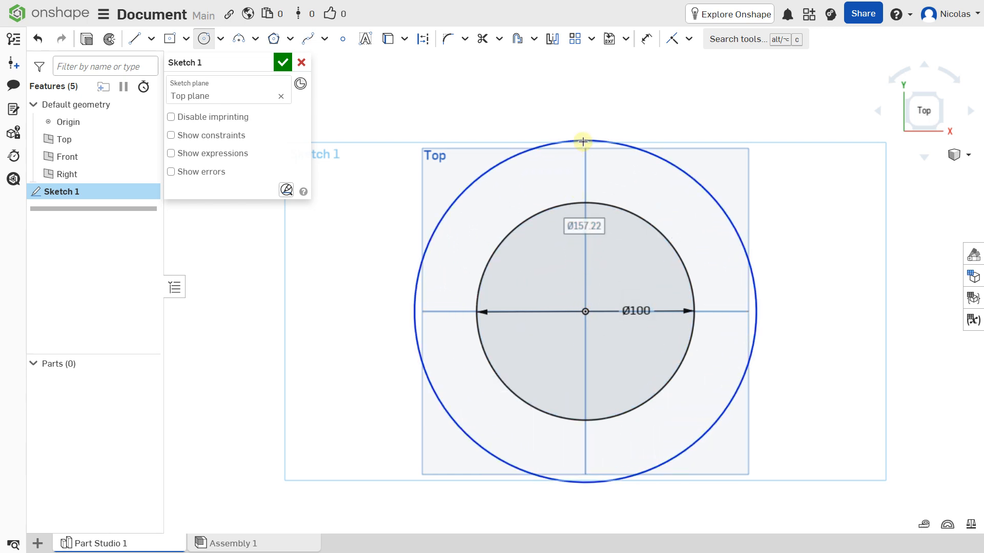
pyautogui.write('15')
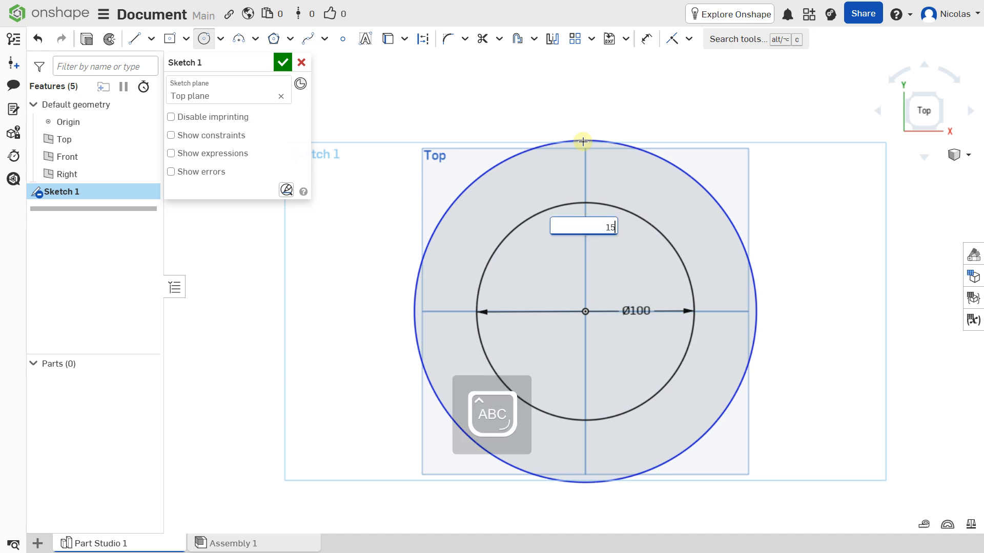
pyautogui.press('BackSpace')
pyautogui.write('60')
pyautogui.press('Return')
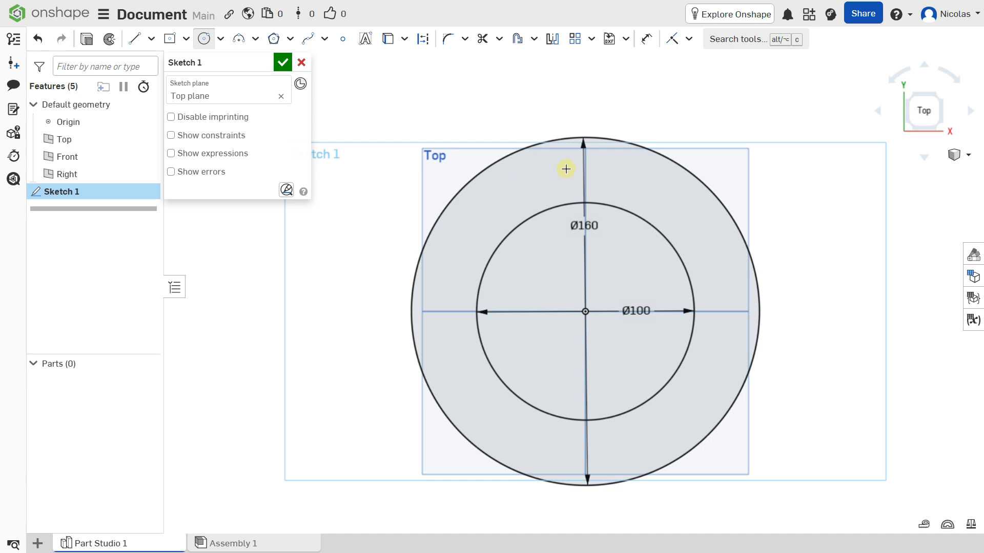
# Step: Draw a small bolt-hole circle on the vertical axis inside the ring
pyautogui.scroll(3, 566, 170)
pyautogui.moveTo(617, 147); pyautogui.dragTo(560, 170, button='middle')
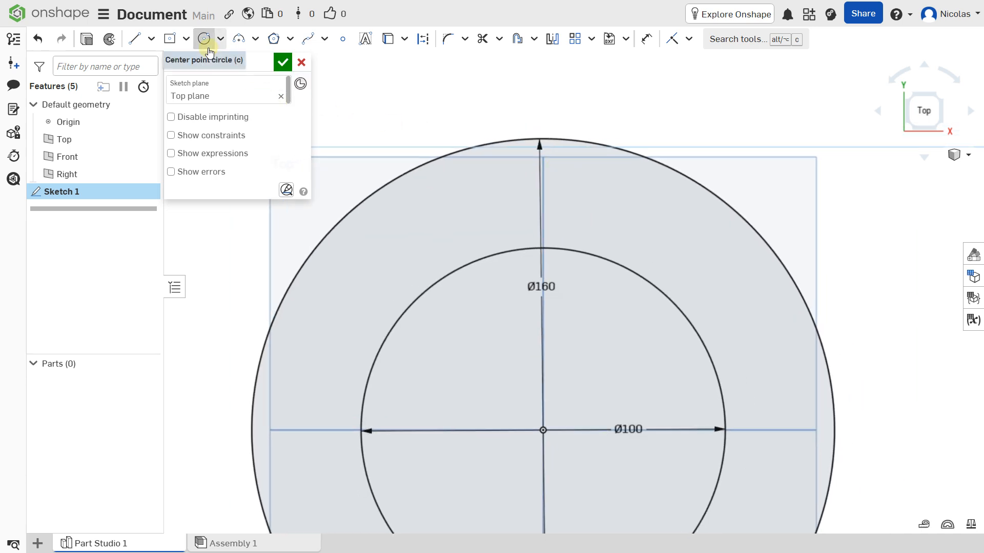
pyautogui.click(543, 198)
pyautogui.click(545, 175)
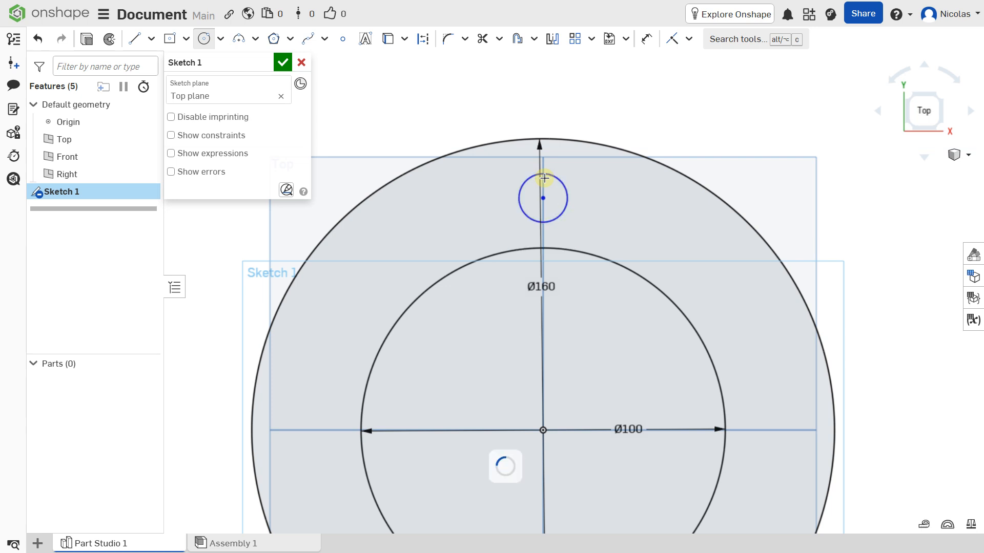
pyautogui.scroll(-3, 535, 159)
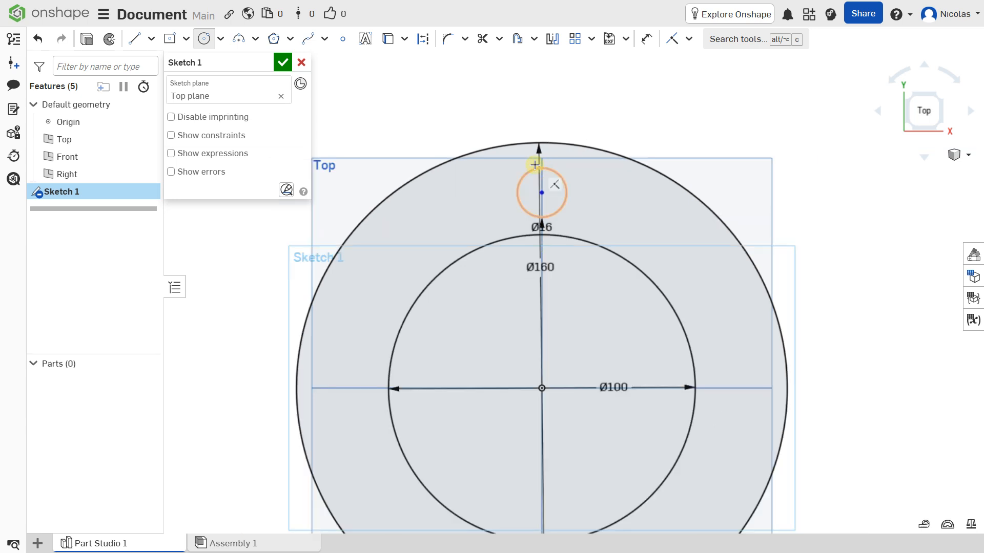
pyautogui.moveTo(512, 152); pyautogui.dragTo(495, 133, button='middle')
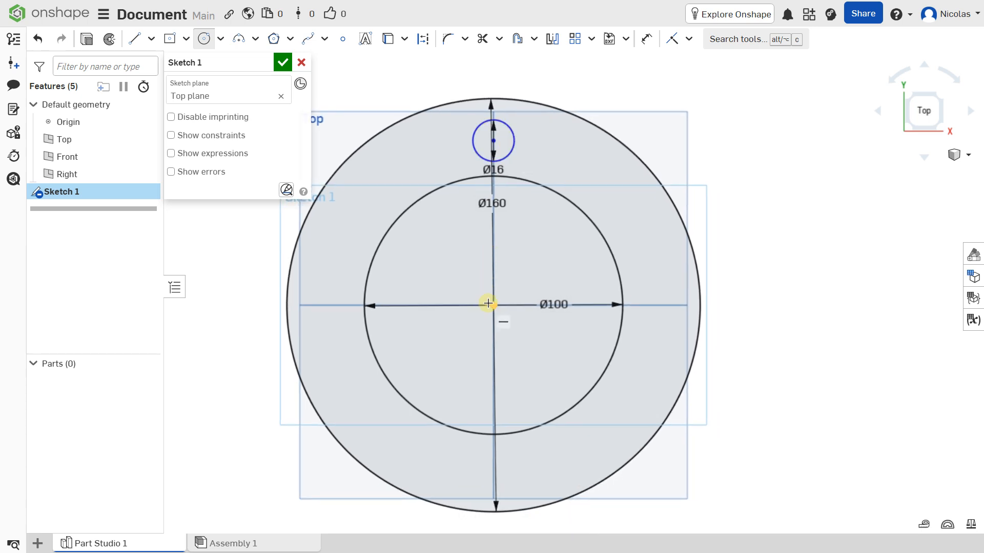
# Step: Dimension the small circle's centre 65 mm from the origin
pyautogui.click(647, 39)
pyautogui.click(493, 139)
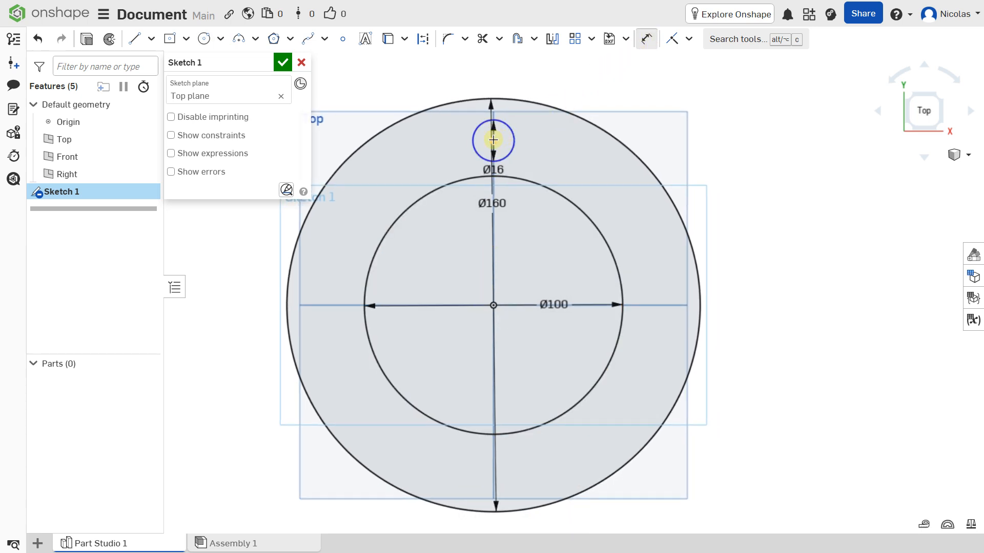
pyautogui.press('d')
pyautogui.click(493, 139)
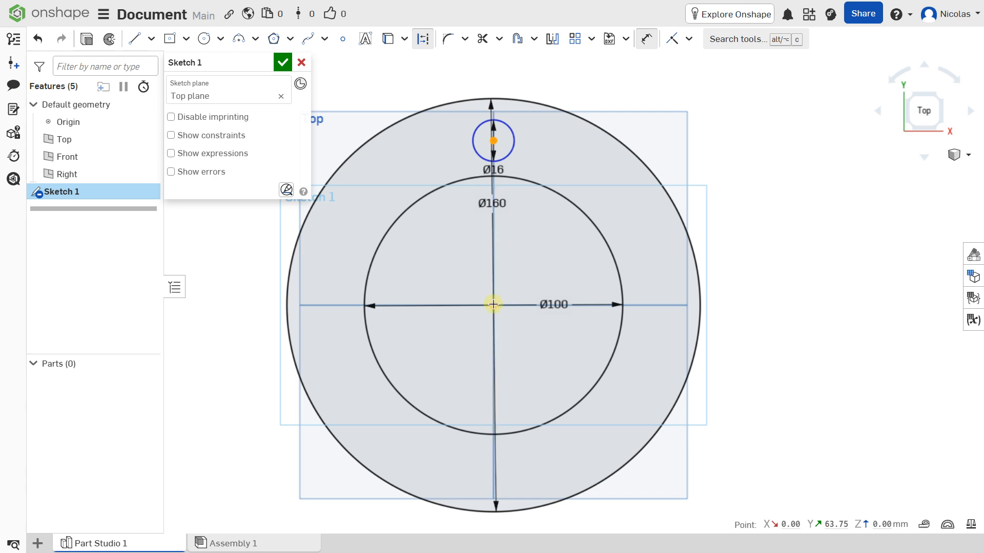
pyautogui.click(493, 304)
pyautogui.click(771, 299)
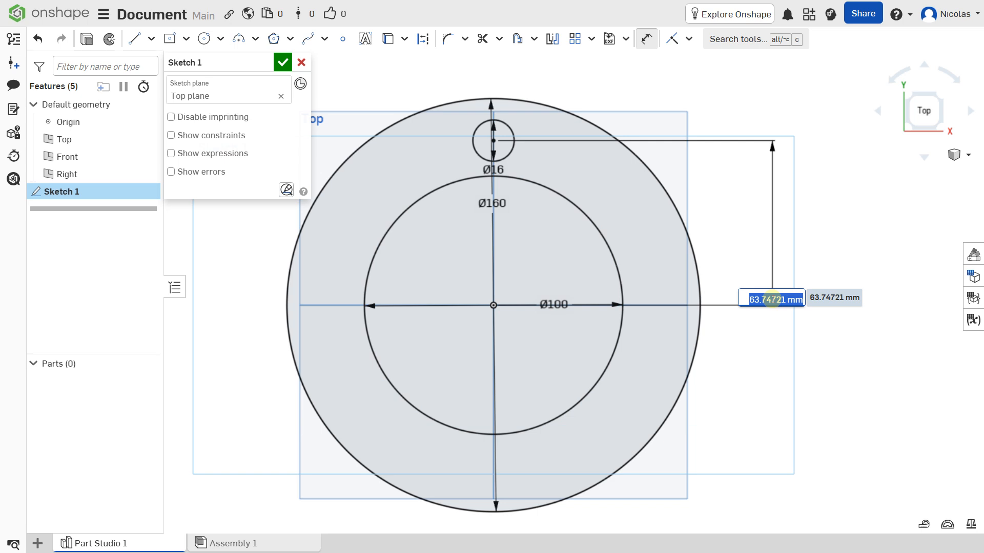
pyautogui.write('65')
pyautogui.press('Return')
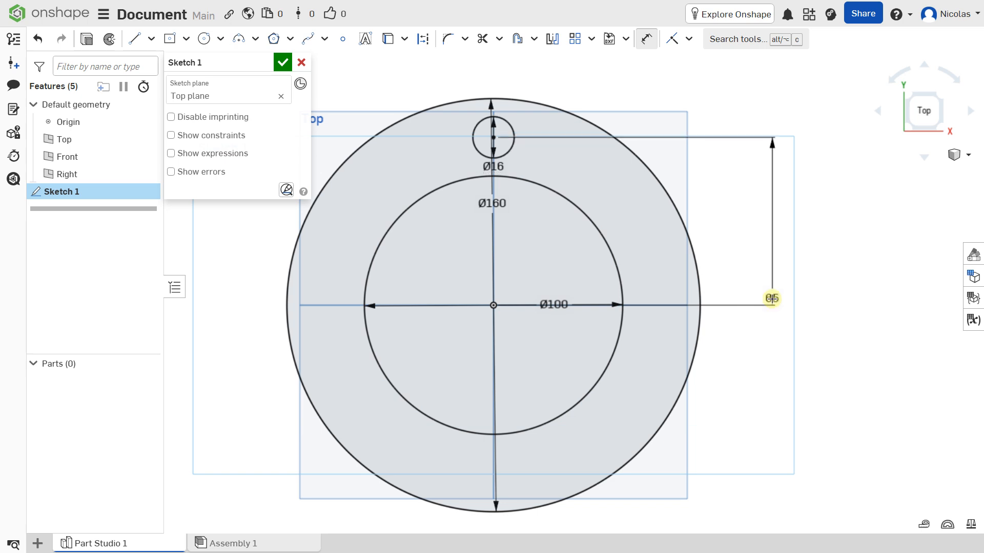
pyautogui.scroll(-1, 582, 229)
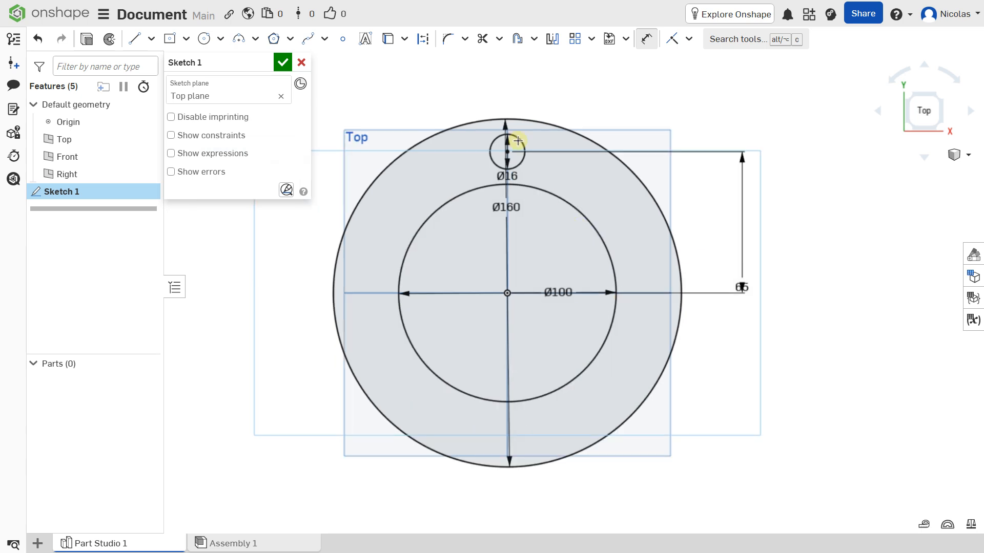
pyautogui.scroll(2, 515, 143)
pyautogui.scroll(-1, 513, 143)
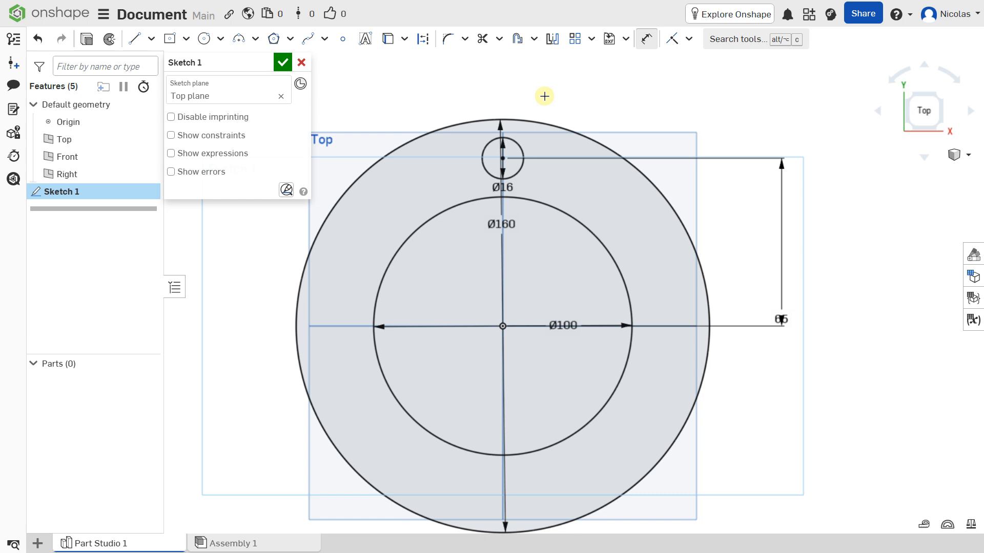
pyautogui.press('Escape')
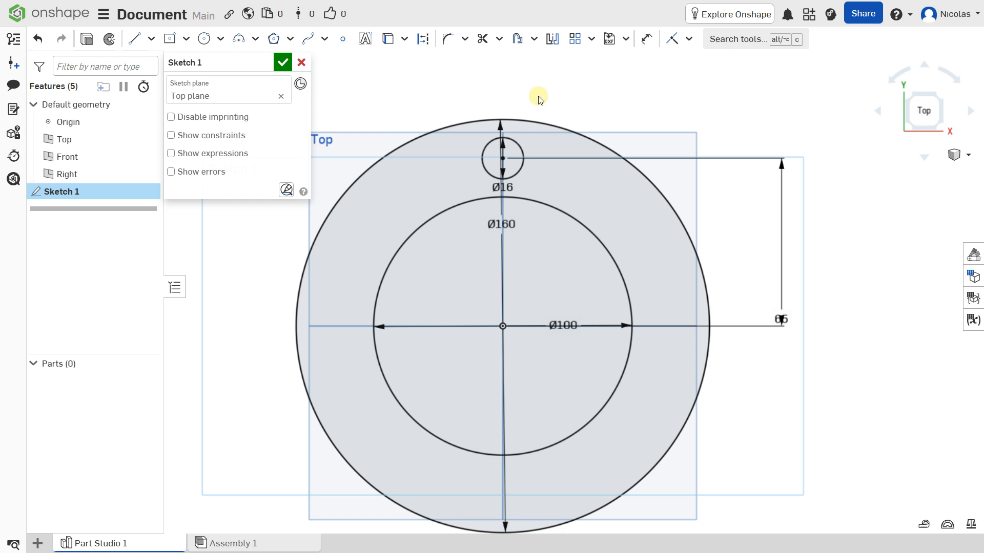
pyautogui.press('capslock')
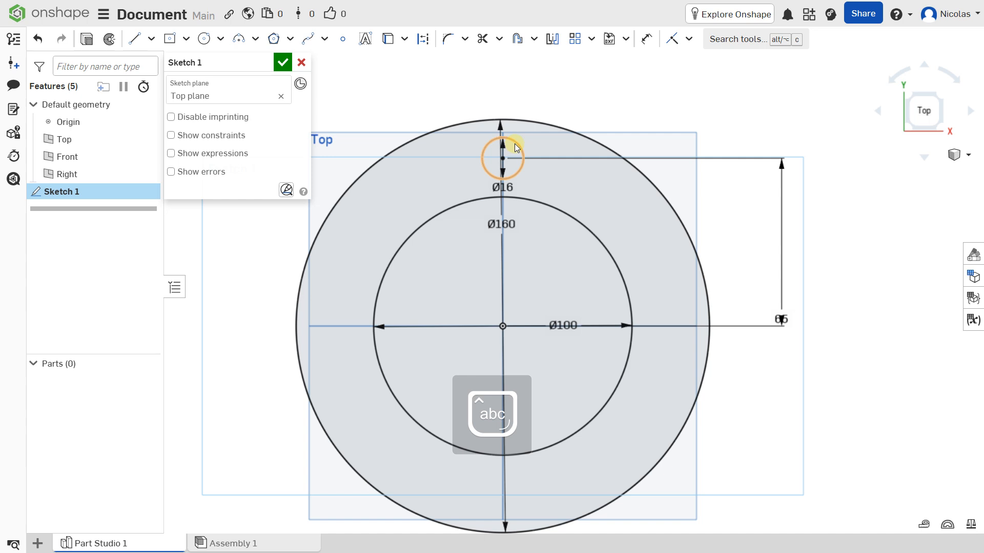
# Step: Create a circular pattern of the Ø16 circle with 8 instances
pyautogui.click(514, 144)
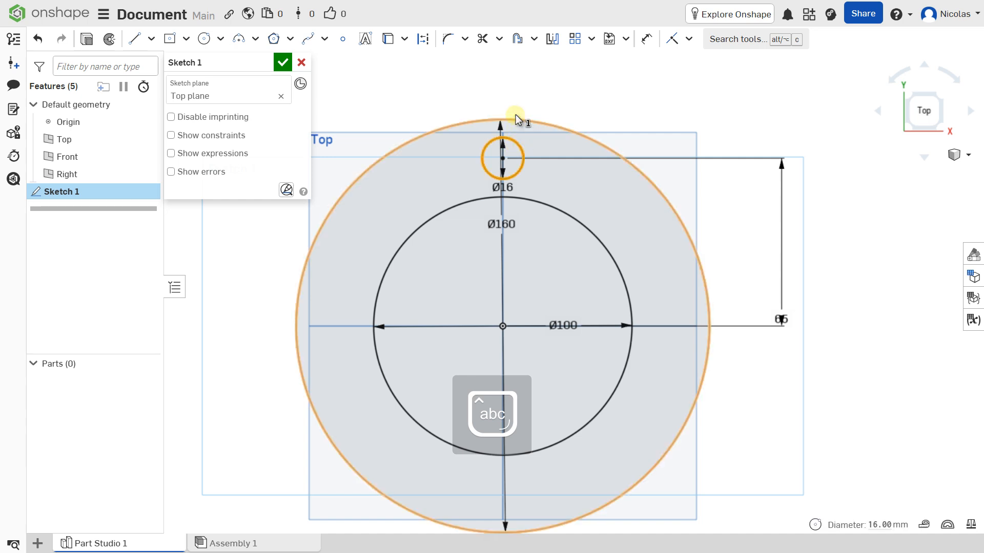
pyautogui.click(592, 39)
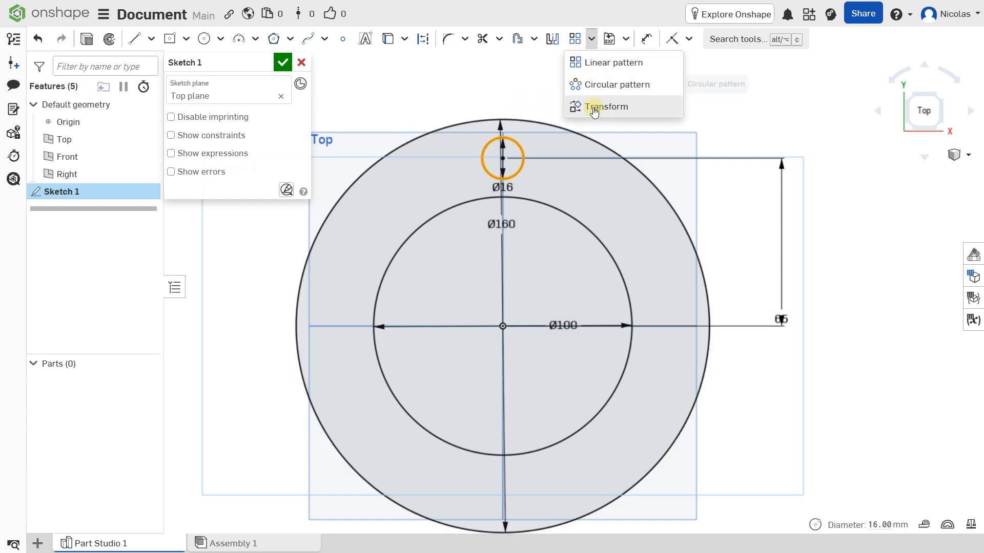
pyautogui.click(597, 87)
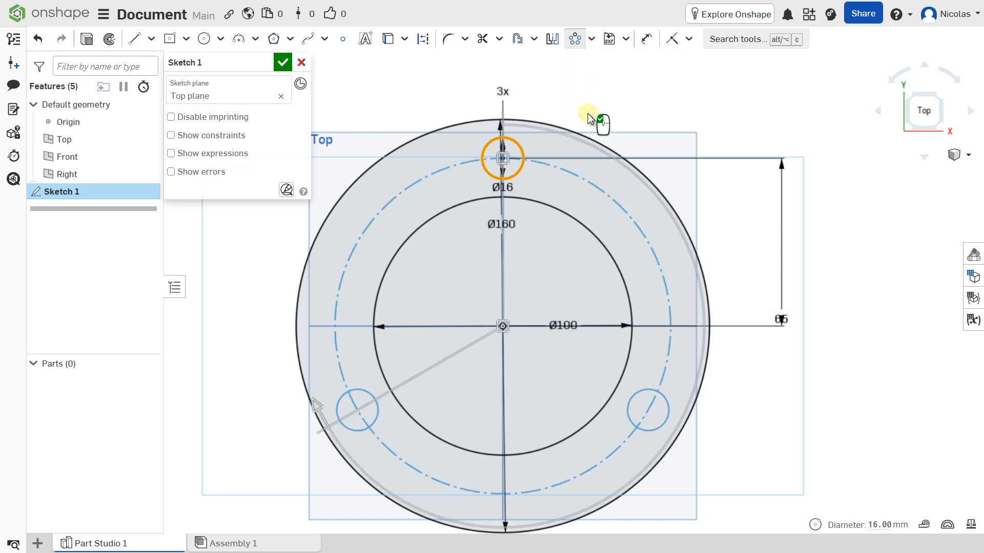
pyautogui.scroll(-1, 588, 180)
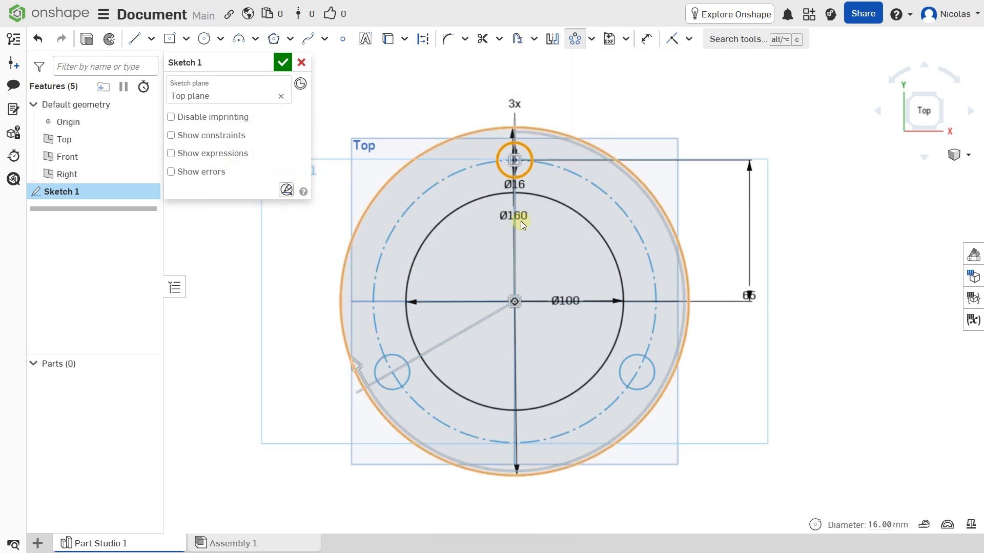
pyautogui.click(515, 105)
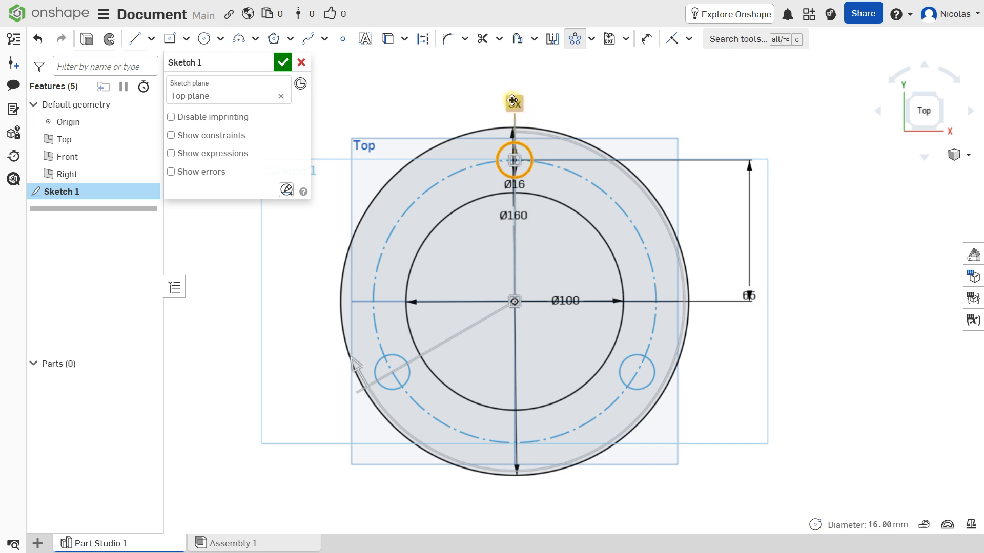
pyautogui.click(513, 102)
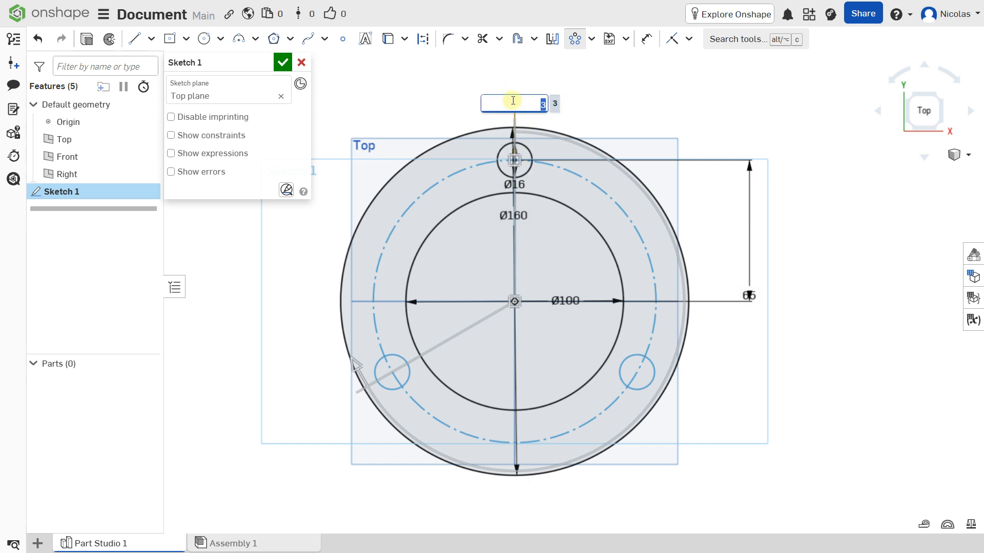
pyautogui.write('8')
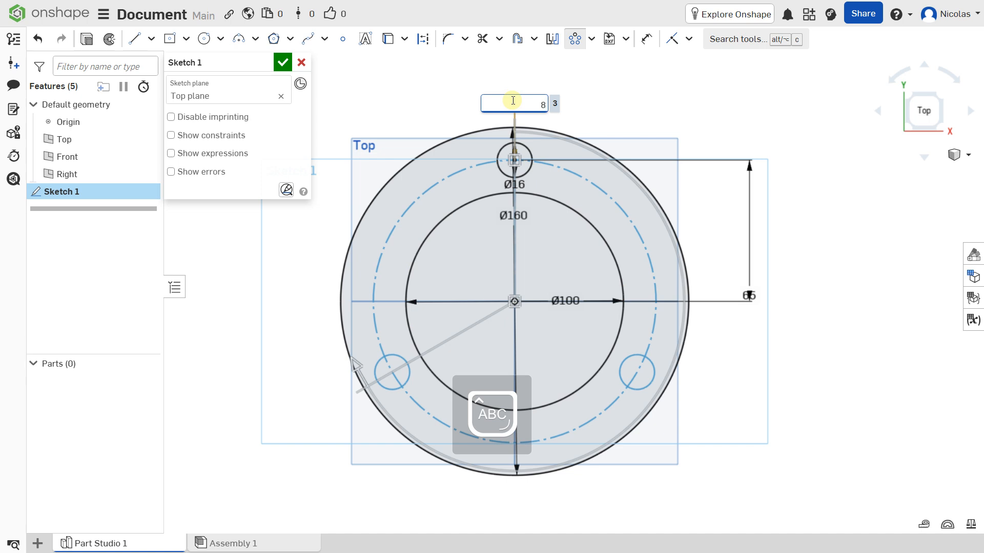
pyautogui.press('Return')
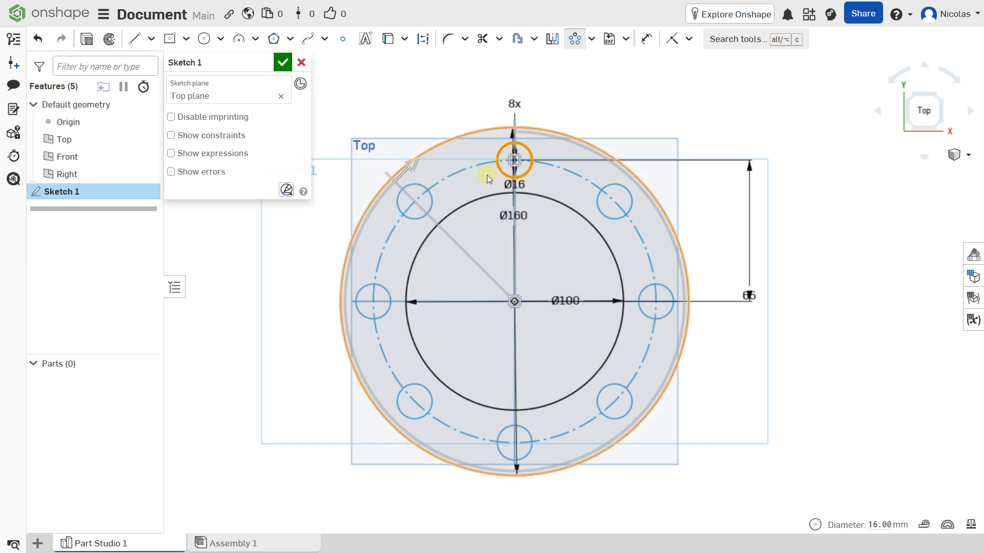
# Step: Adjust the pattern's span angle, trying values of 120 and 1300
pyautogui.scroll(2, 429, 167)
pyautogui.scroll(-2, 449, 169)
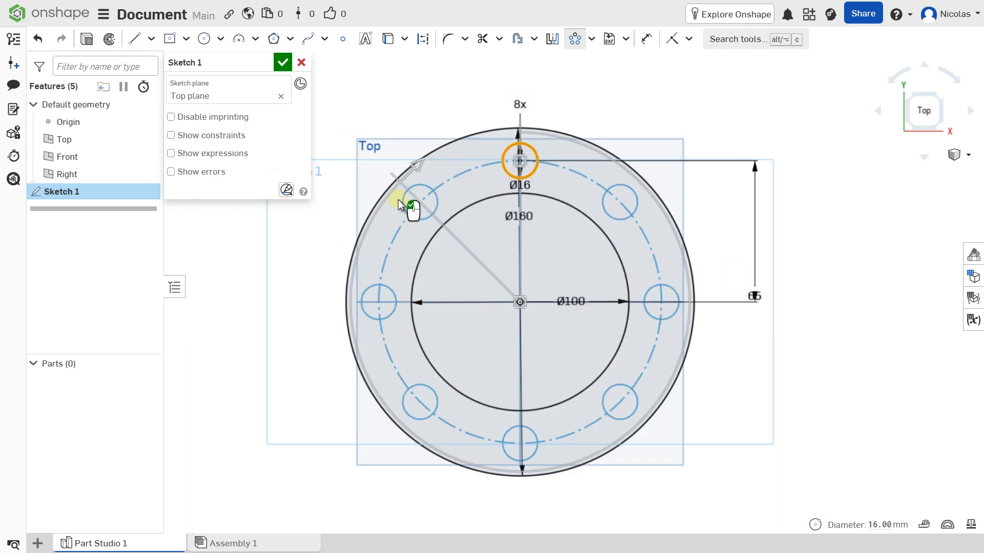
pyautogui.moveTo(416, 167)
pyautogui.mouseDown()
pyautogui.moveTo(359, 253)
pyautogui.moveTo(439, 402)
pyautogui.moveTo(614, 410)
pyautogui.moveTo(605, 416)
pyautogui.mouseUp()
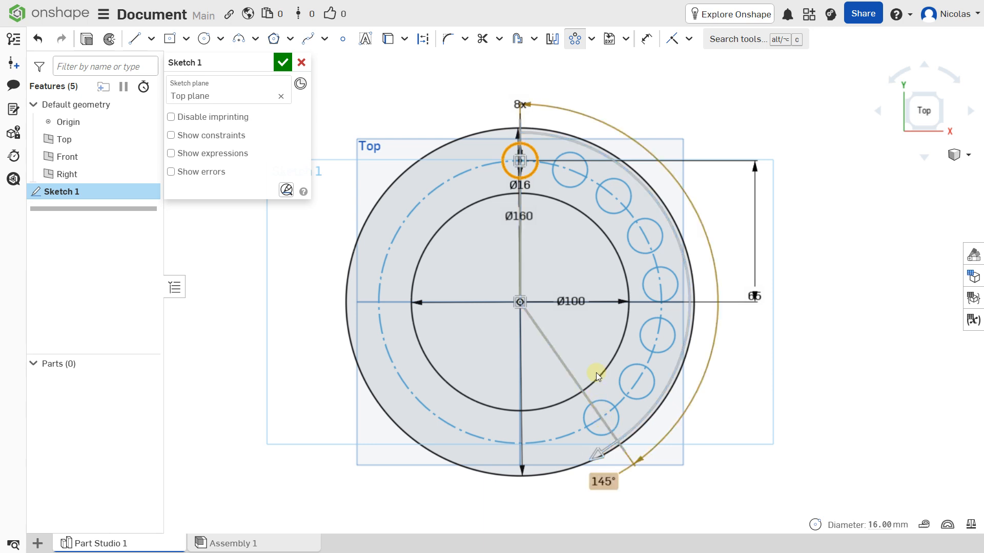
pyautogui.moveTo(593, 373); pyautogui.dragTo(575, 303, button='middle')
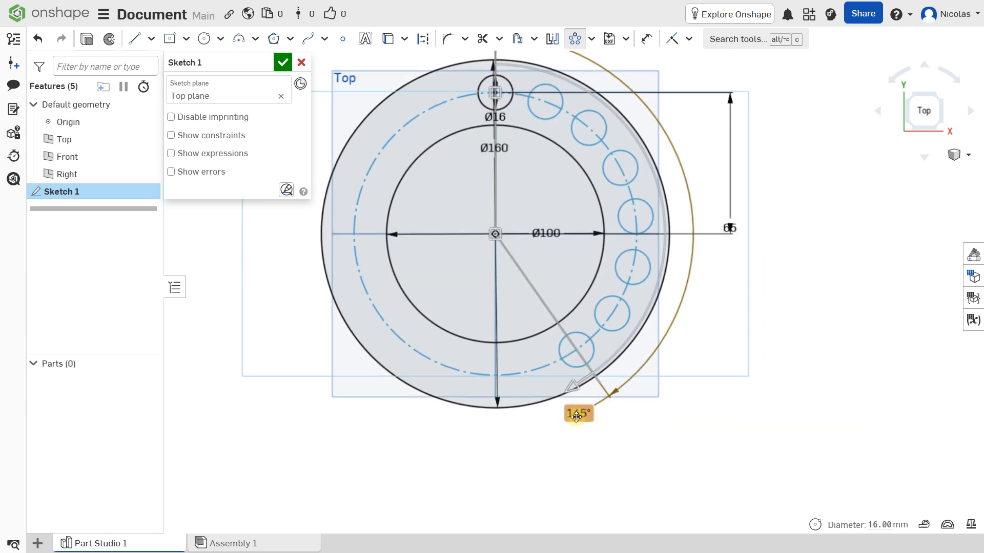
pyautogui.click(576, 411)
pyautogui.write('120')
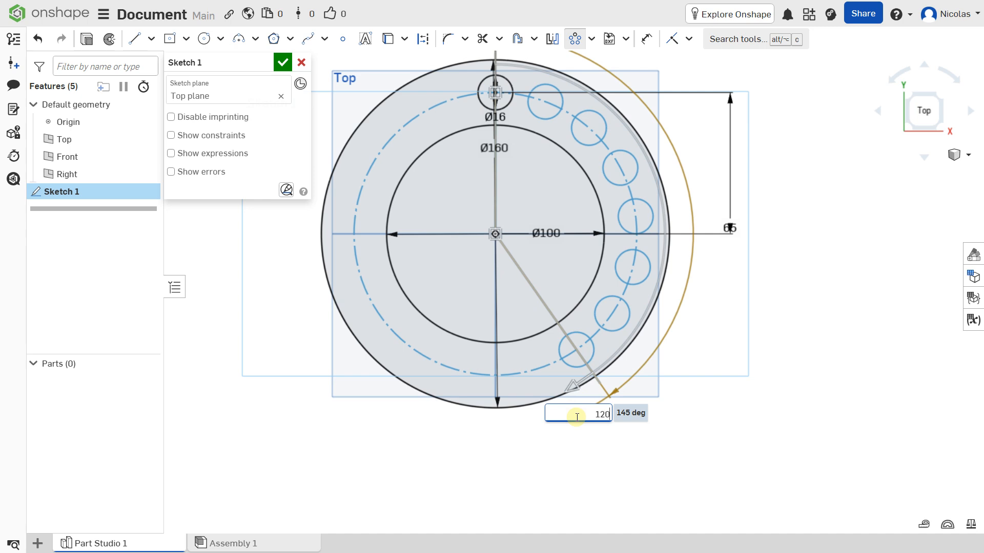
pyautogui.press('Return')
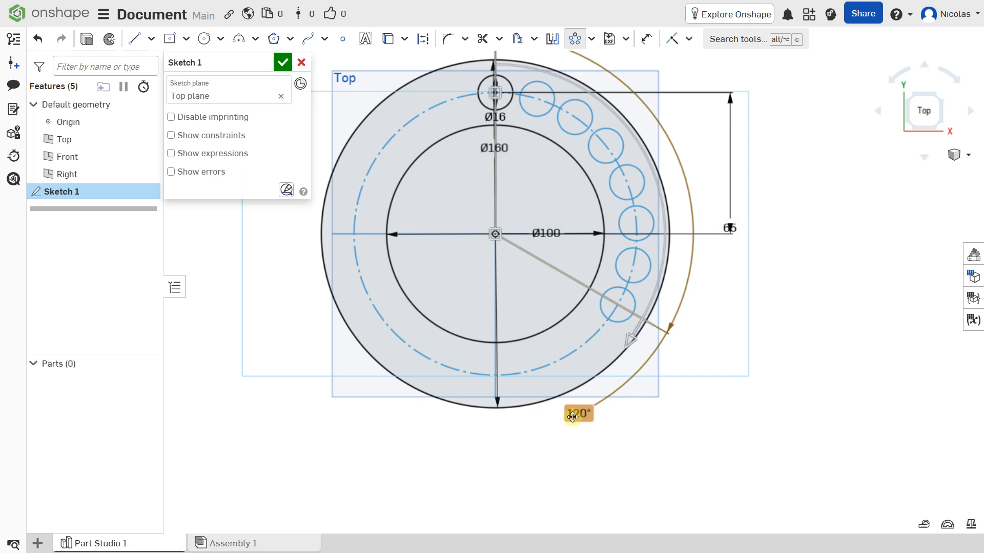
pyautogui.click(575, 415)
pyautogui.write('1')
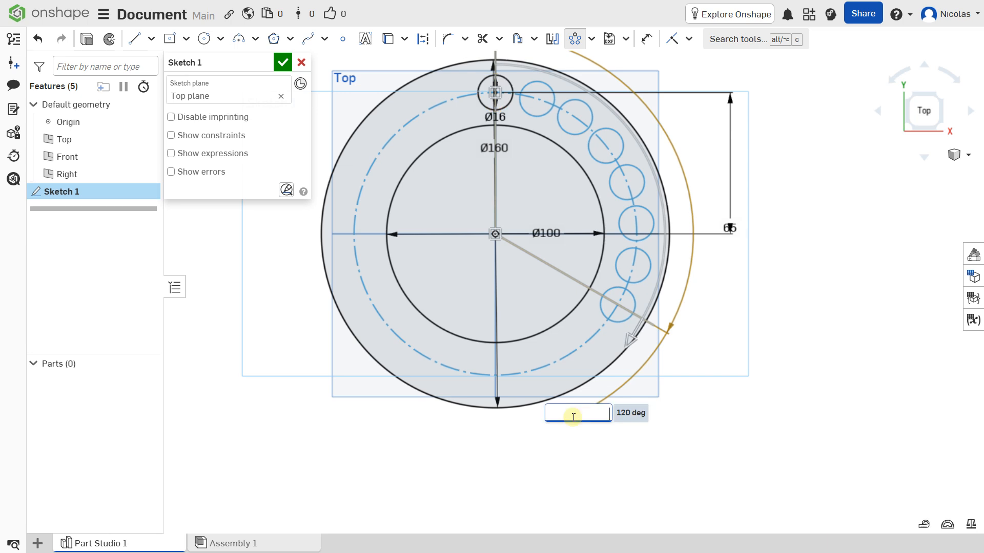
pyautogui.write('300')
pyautogui.press('Return')
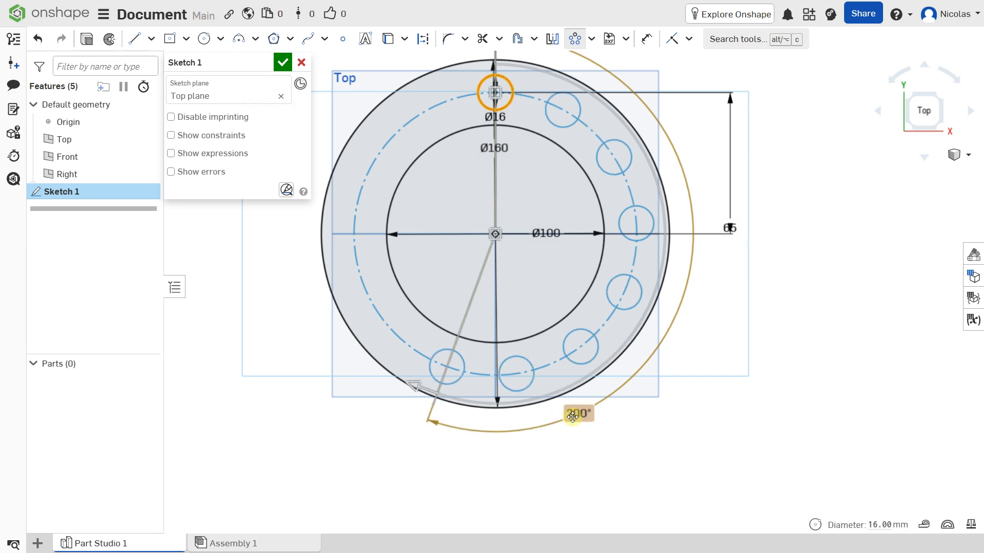
pyautogui.click(556, 328)
# Step: Drag the pattern arc so the eight holes span 315°
pyautogui.moveTo(548, 260); pyautogui.dragTo(593, 314, button='middle')
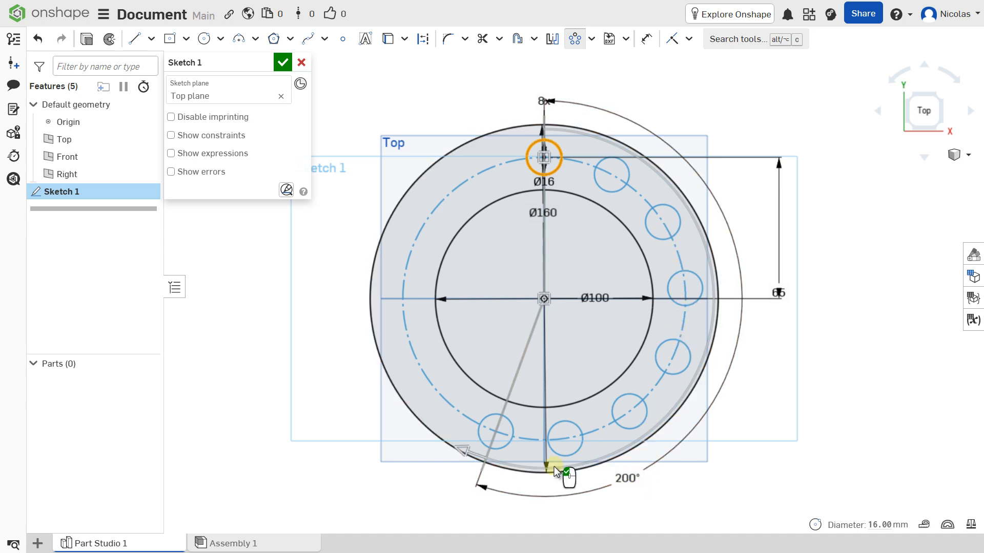
pyautogui.moveTo(431, 440); pyautogui.dragTo(407, 420)
pyautogui.moveTo(463, 450); pyautogui.dragTo(449, 153)
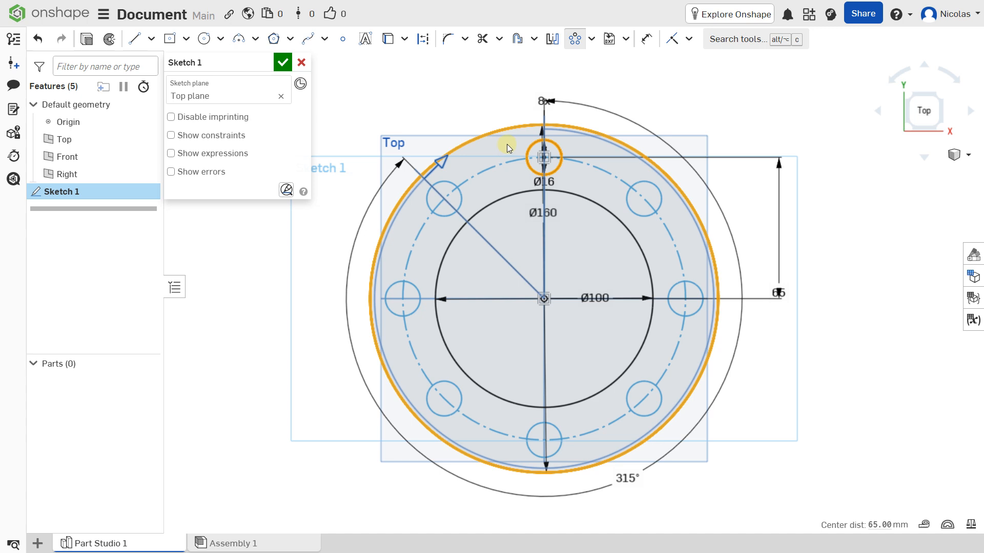
pyautogui.moveTo(420, 189); pyautogui.dragTo(448, 148)
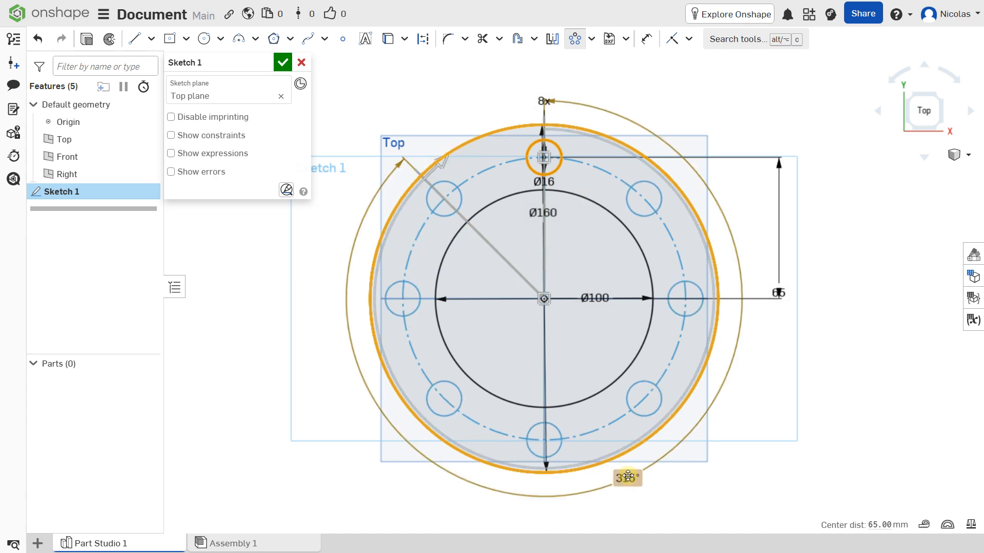
pyautogui.click(594, 195)
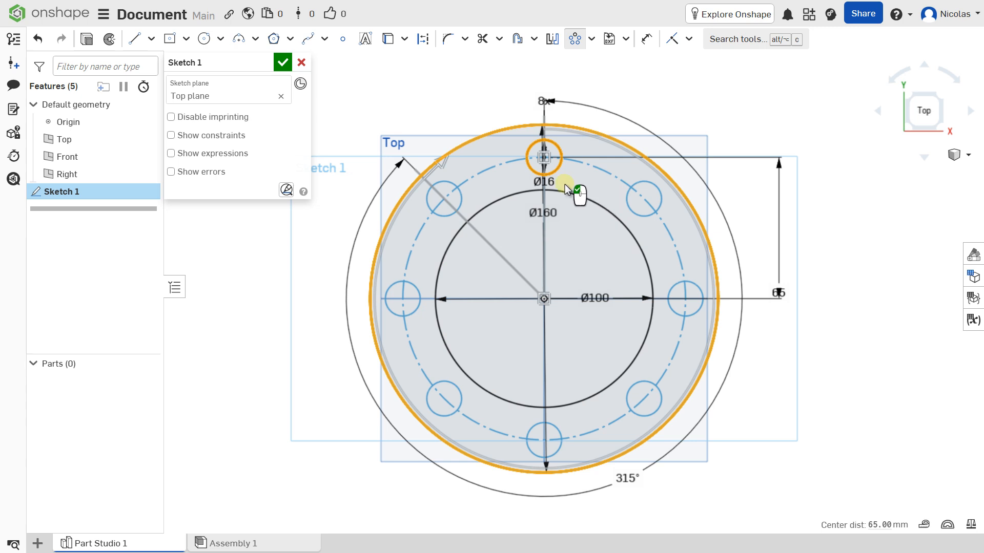
# Step: Close Sketch 1 and select the ring region with its bolt holes
pyautogui.click(283, 62)
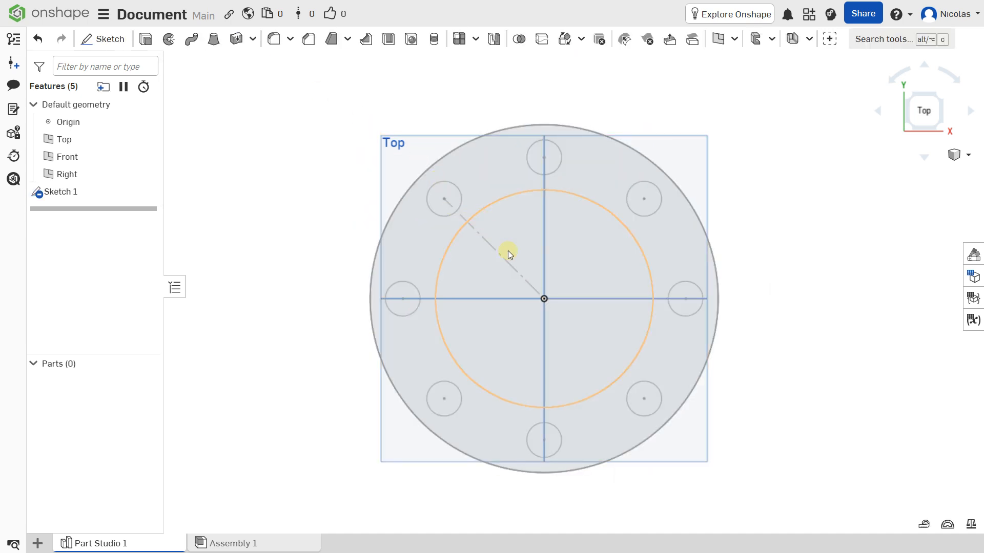
pyautogui.moveTo(509, 251); pyautogui.dragTo(506, 220, button='right')
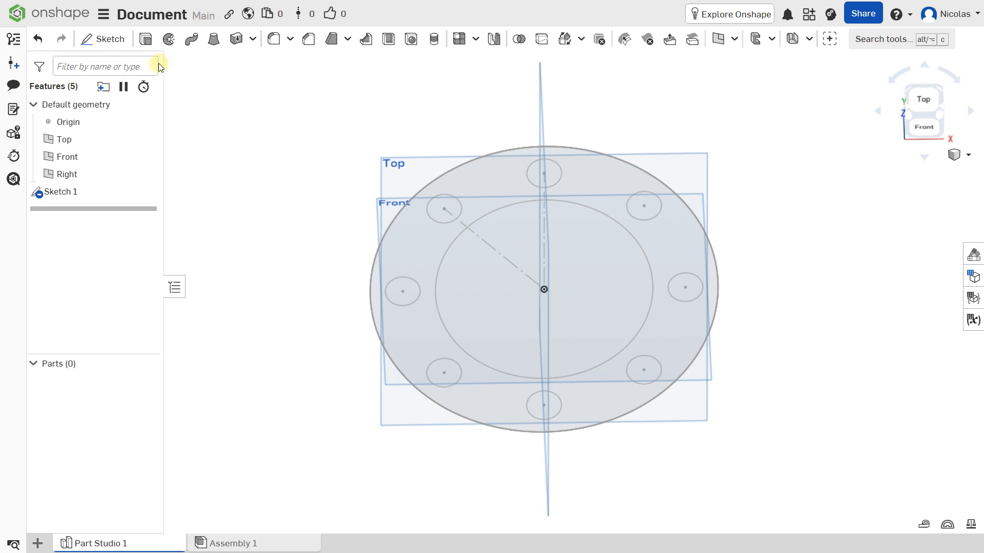
pyautogui.scroll(-3, 275, 132)
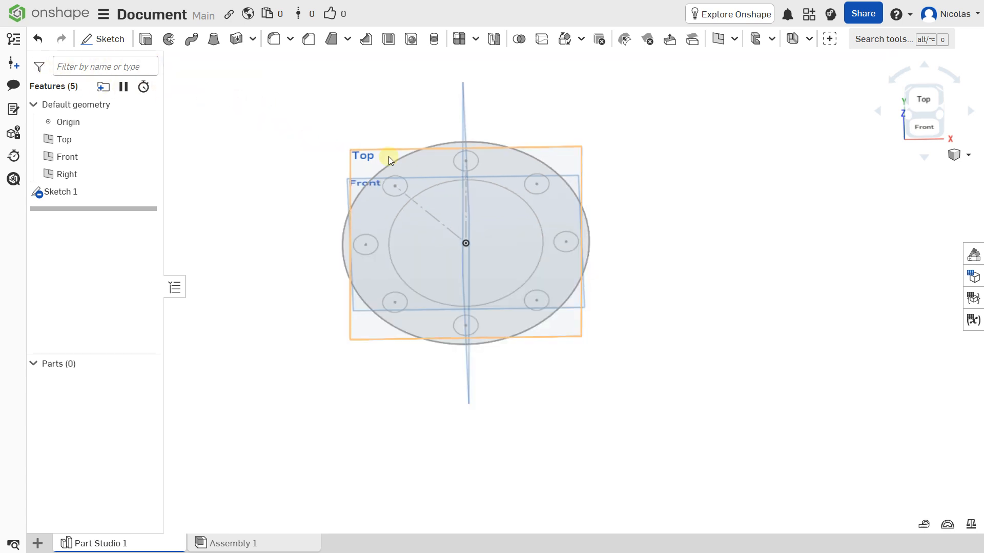
pyautogui.click(368, 205)
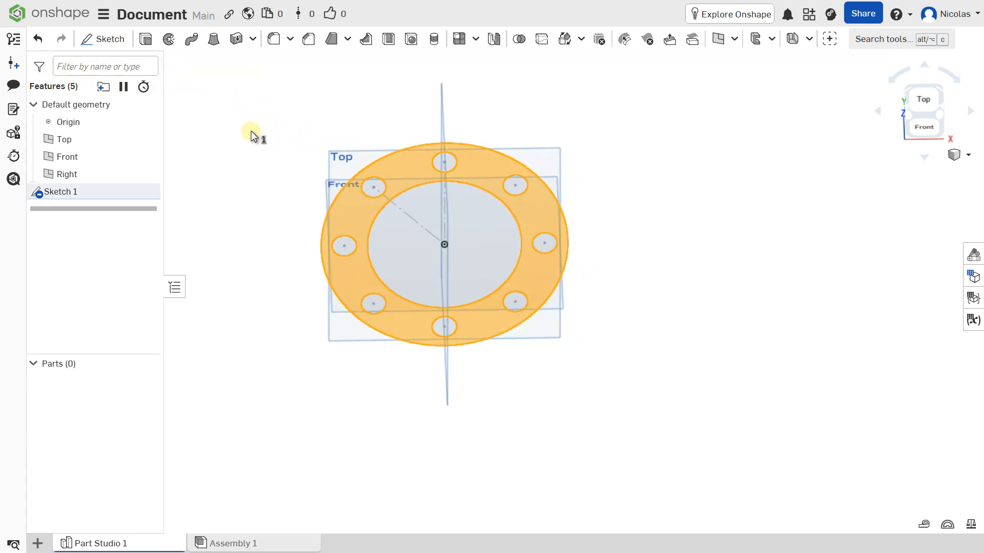
# Step: Extrude the ring region 6 mm to create Part 1
pyautogui.click(150, 41)
pyautogui.scroll(2, 388, 214)
pyautogui.moveTo(388, 214); pyautogui.dragTo(435, 235, button='middle')
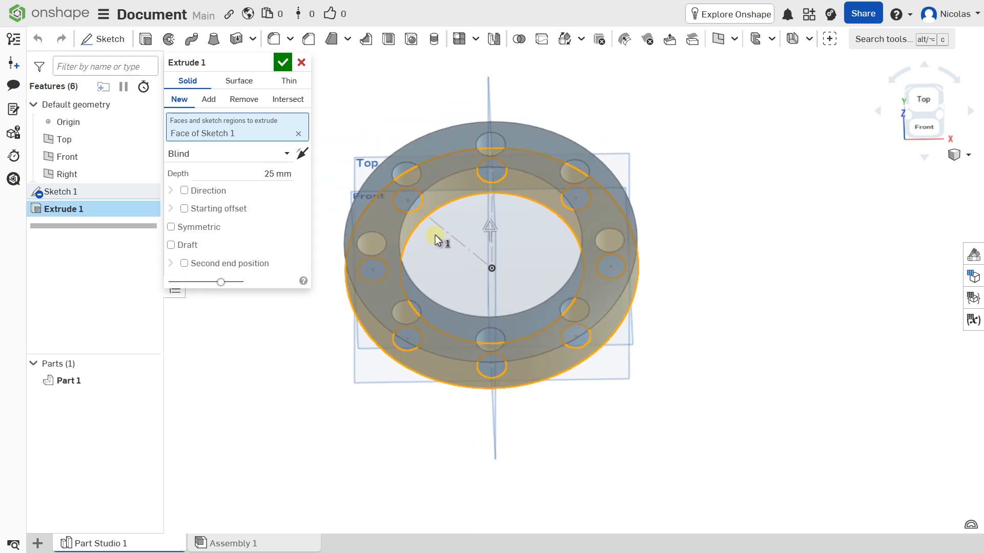
pyautogui.click(288, 172)
pyautogui.write('6')
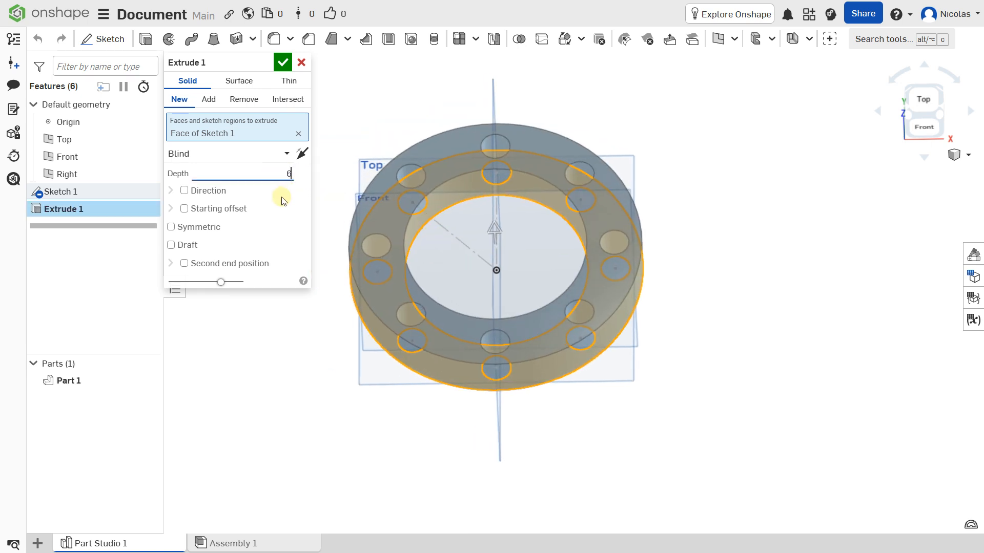
pyautogui.press('Return')
pyautogui.click(282, 63)
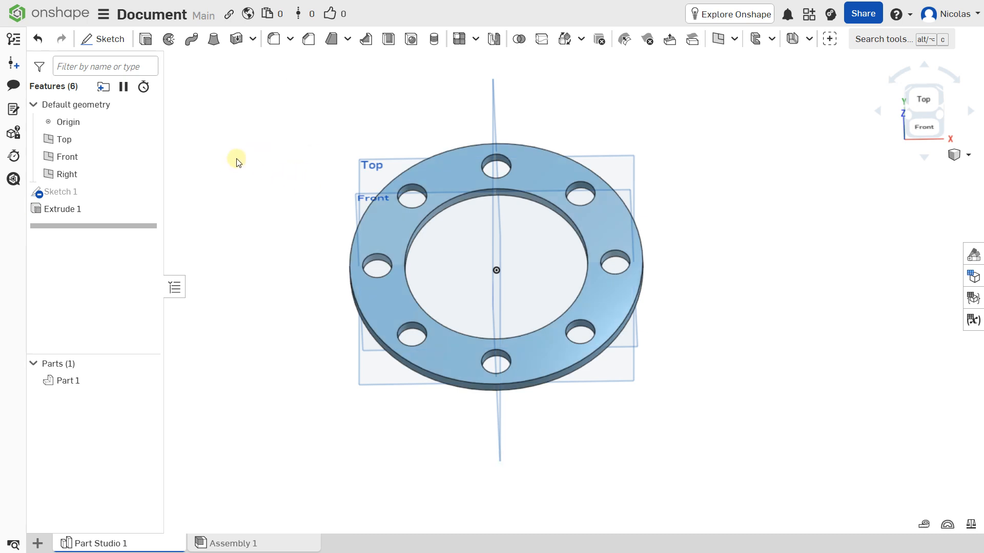
# Step: Delete Extrude 1 and reopen Sketch 1 in top view
pyautogui.moveTo(154, 187)
pyautogui.click(81, 208)
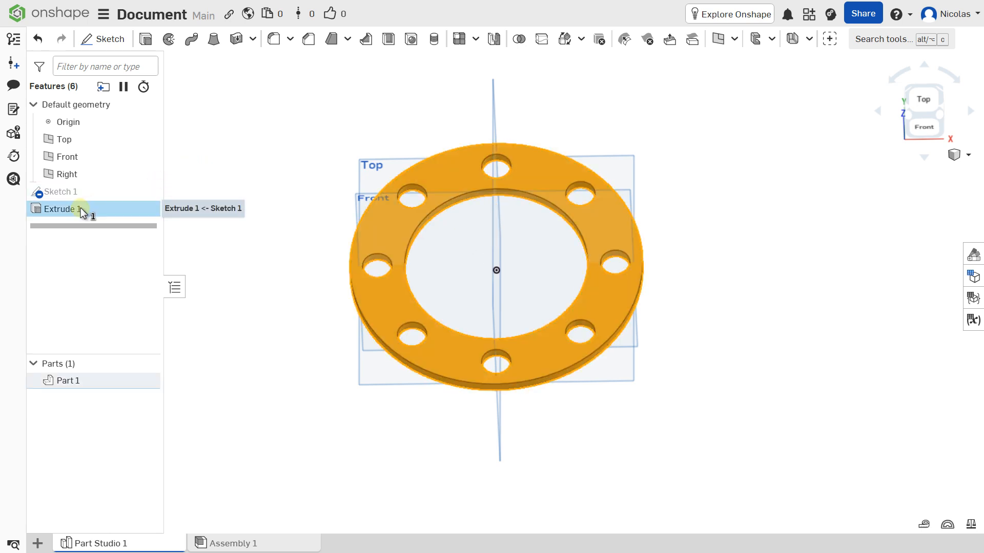
pyautogui.press('Delete')
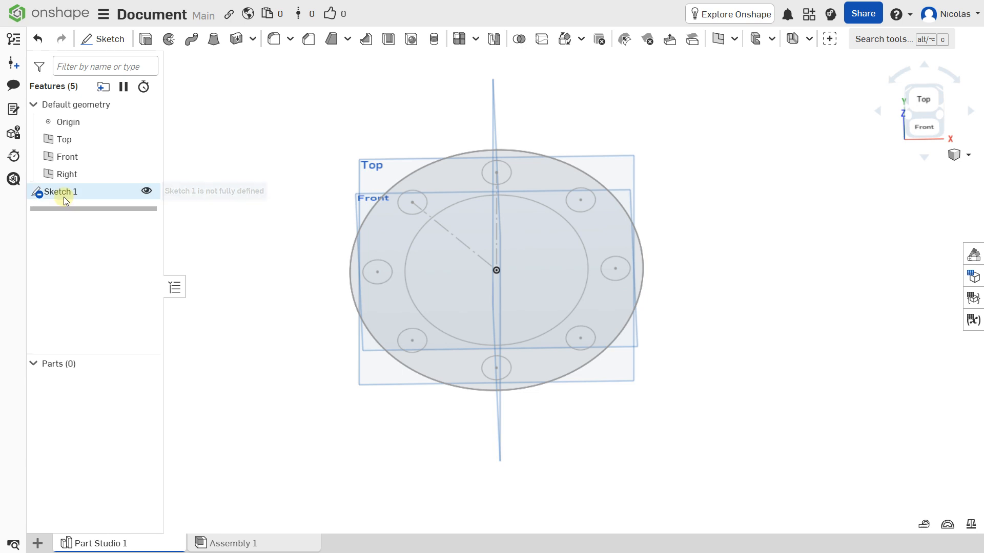
pyautogui.doubleClick(64, 195)
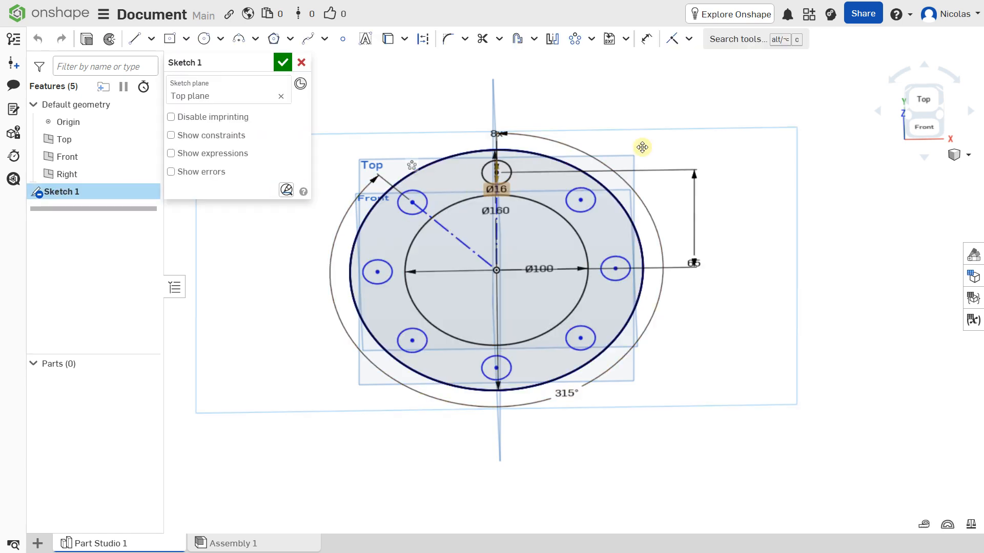
pyautogui.click(924, 99)
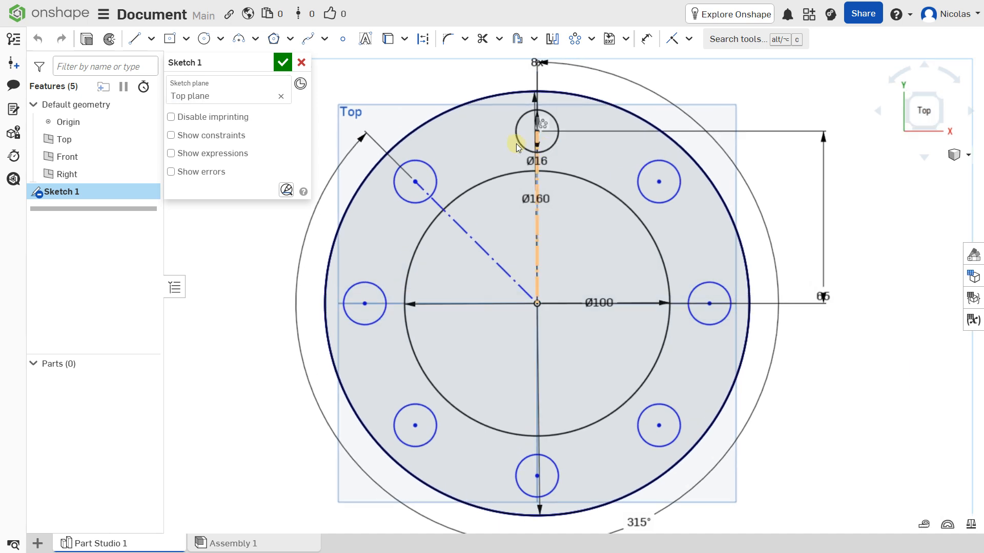
# Step: Delete the Ø16 bolt-hole circles around the ring
pyautogui.click(518, 140)
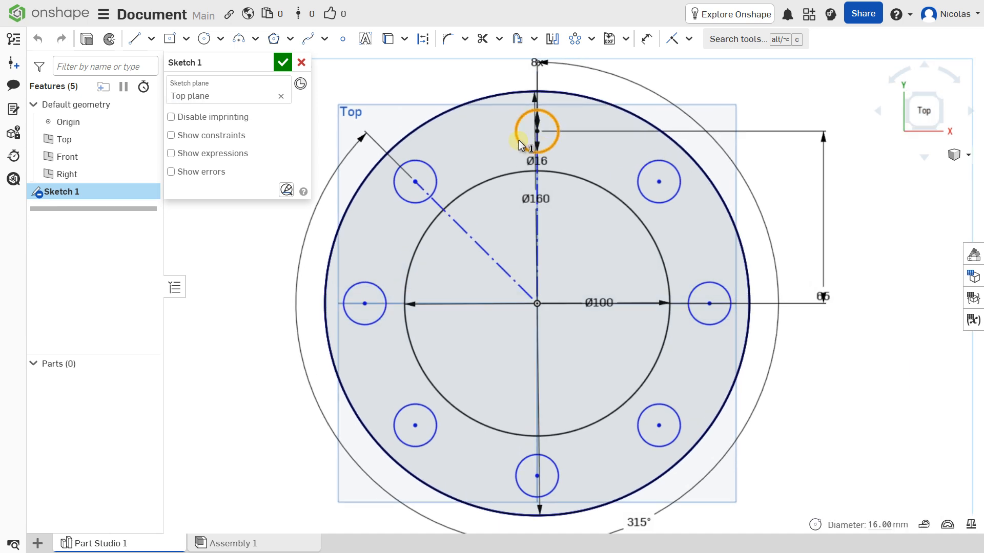
pyautogui.press('Delete')
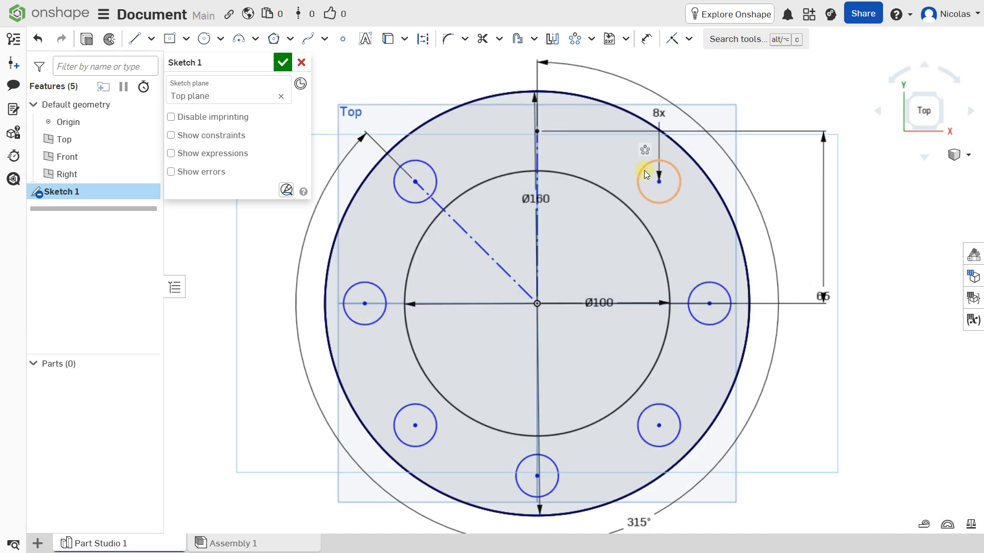
pyautogui.click(699, 288)
pyautogui.press('Delete')
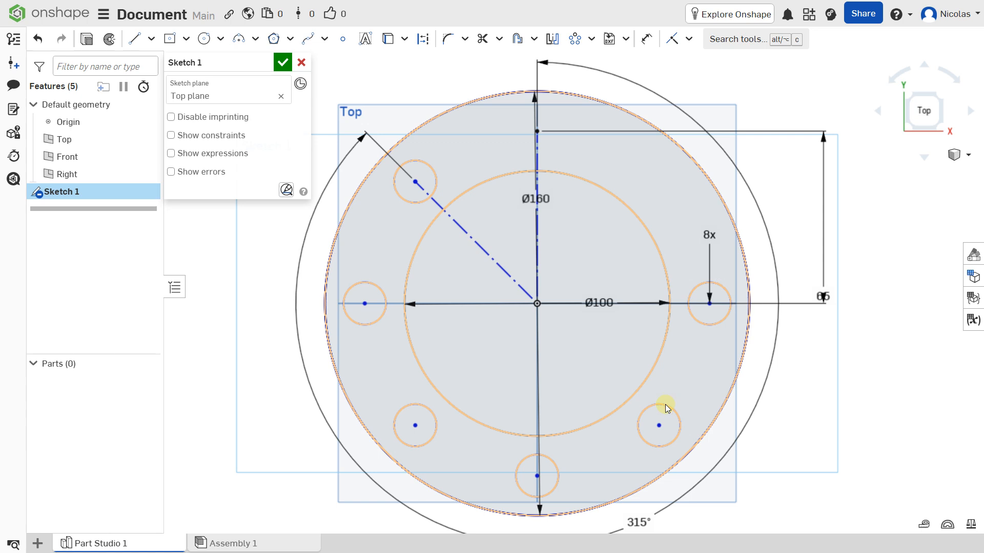
pyautogui.click(665, 404)
pyautogui.press('Delete')
pyautogui.click(549, 457)
pyautogui.press('Delete')
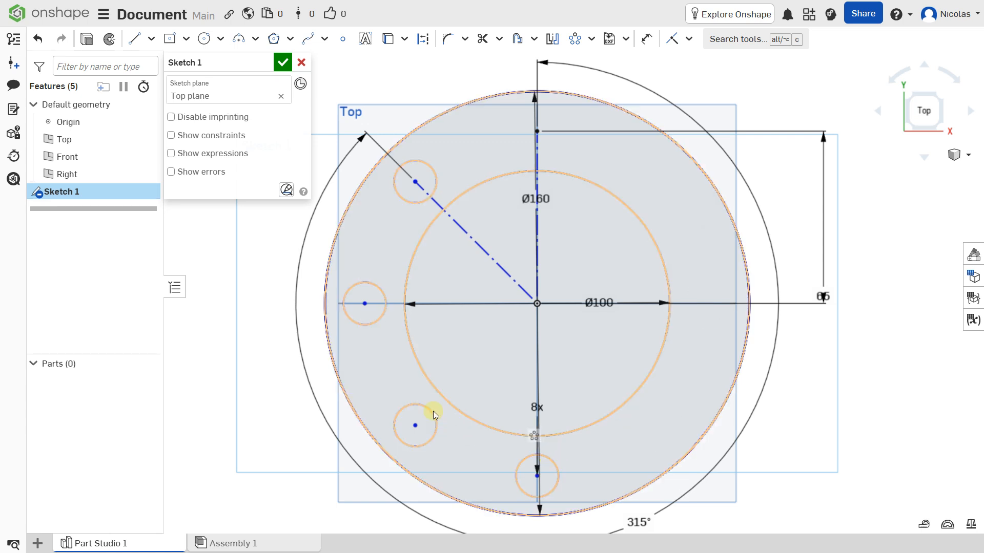
pyautogui.click(425, 410)
pyautogui.press('Delete')
pyautogui.click(375, 285)
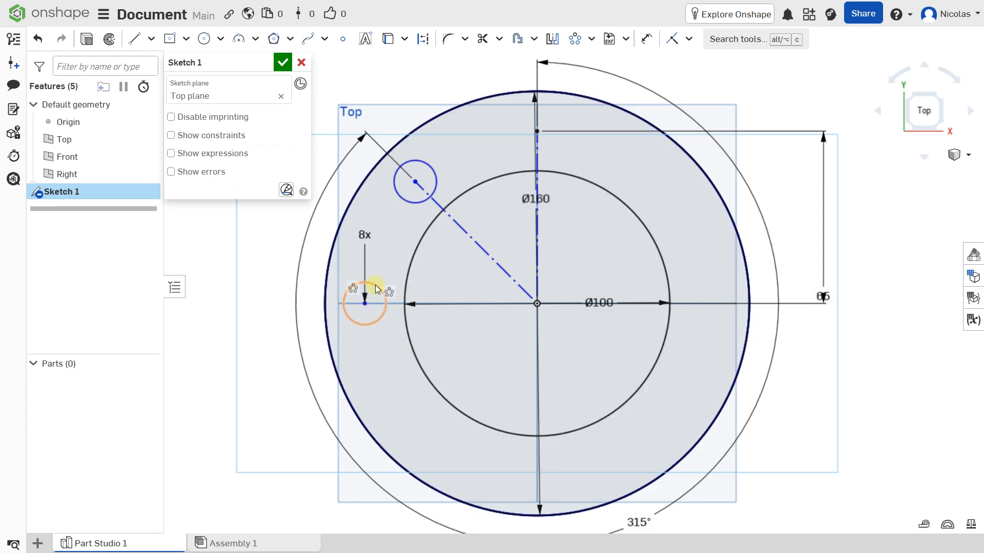
pyautogui.press('Delete')
pyautogui.click(408, 198)
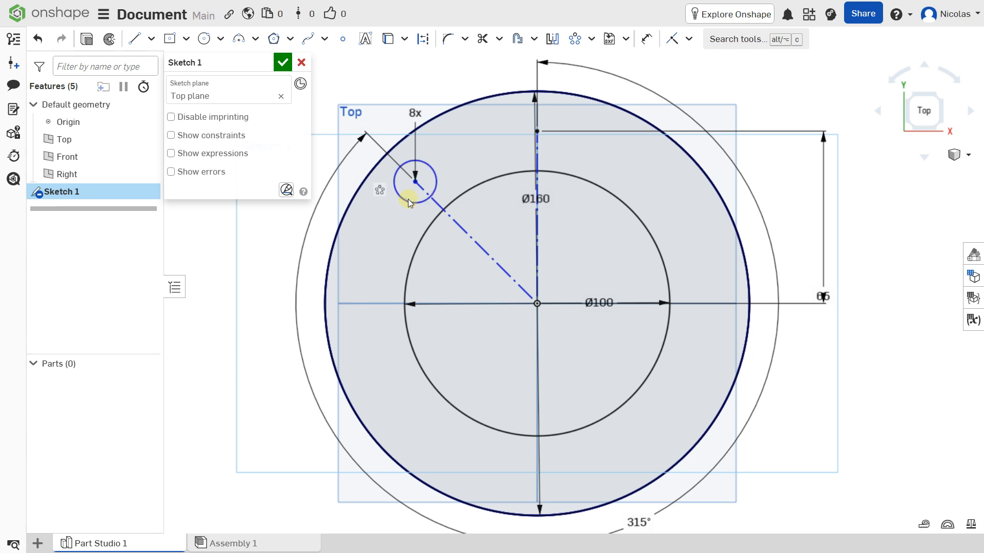
pyautogui.press('Delete')
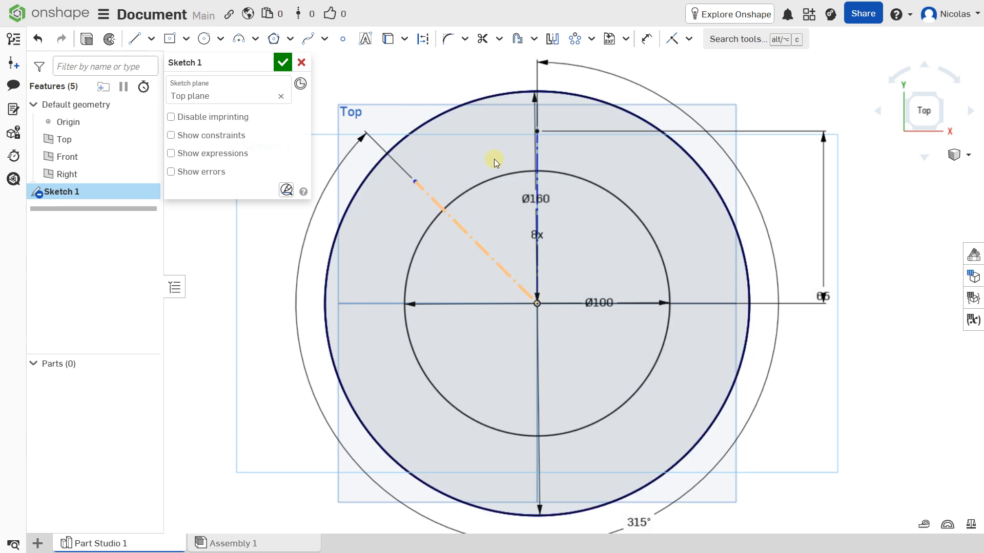
# Step: Delete the diagonal construction line, the 65 dimension and the 8x circular pattern
pyautogui.click(422, 191)
pyautogui.press('Escape')
pyautogui.press('Delete')
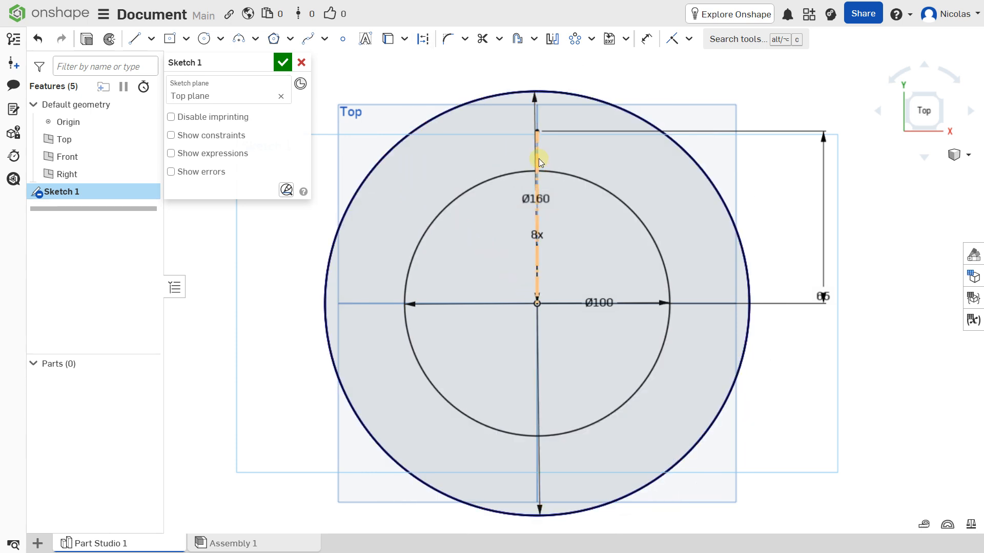
pyautogui.scroll(-3, 583, 196)
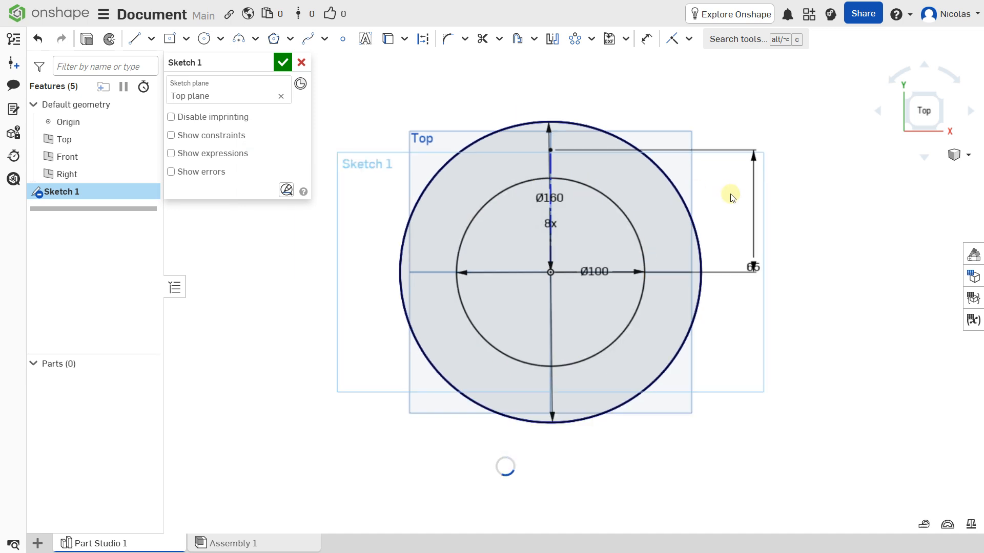
pyautogui.click(740, 258)
pyautogui.press('Delete')
pyautogui.scroll(2, 594, 190)
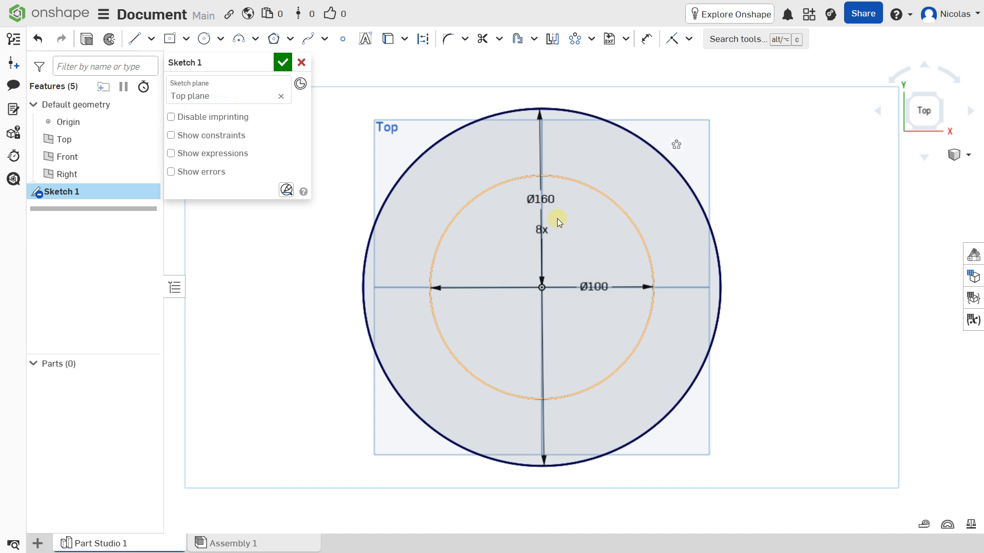
pyautogui.click(541, 250)
pyautogui.press('Delete')
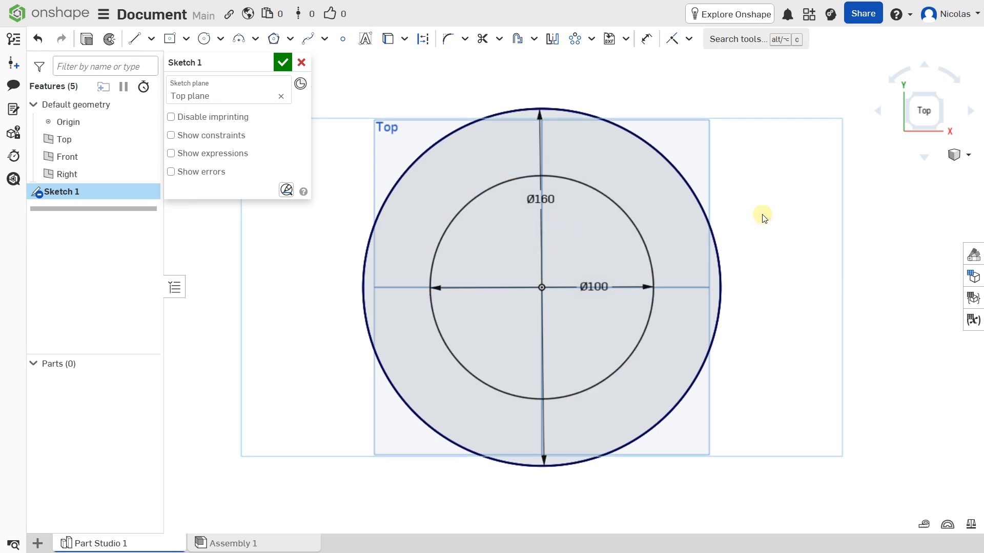
pyautogui.scroll(-2, 763, 218)
# Step: Extrude the region between the Ø100 and Ø160 circles 6 mm into Part 1
pyautogui.click(282, 63)
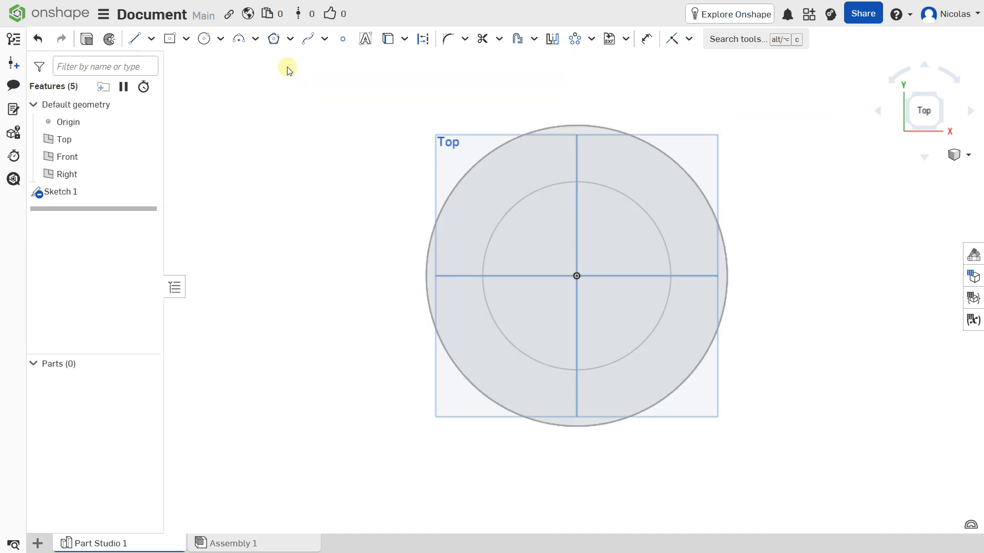
pyautogui.moveTo(539, 234); pyautogui.dragTo(547, 215, button='right')
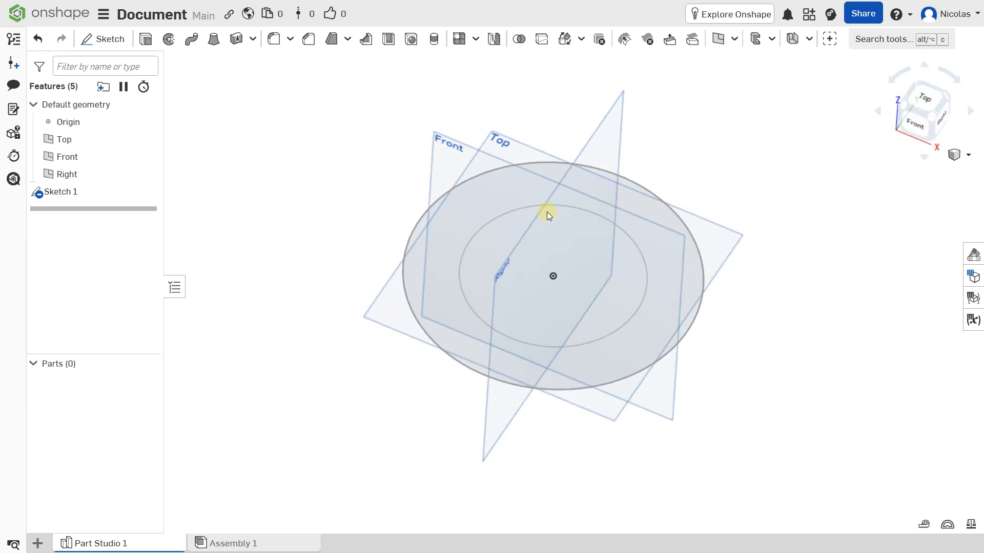
pyautogui.click(477, 204)
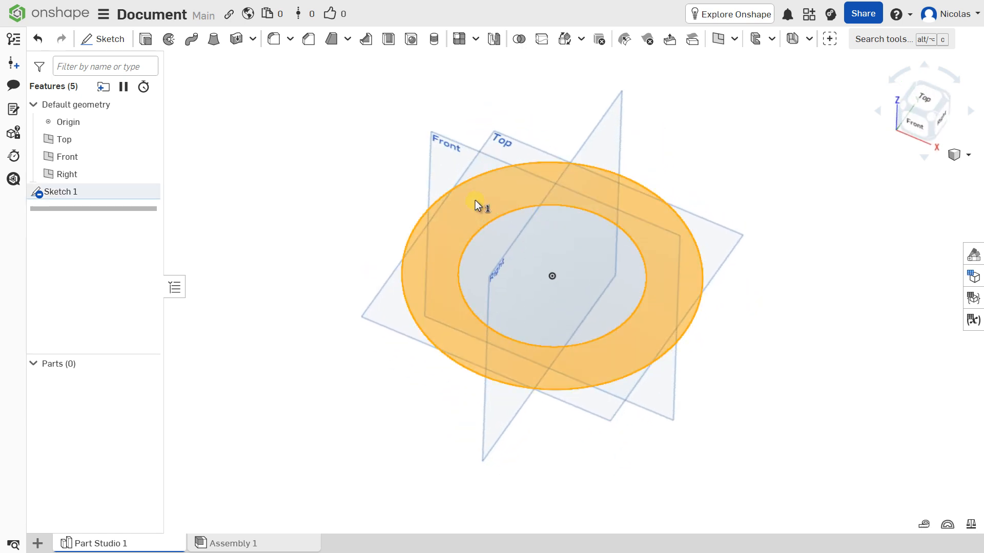
pyautogui.click(147, 41)
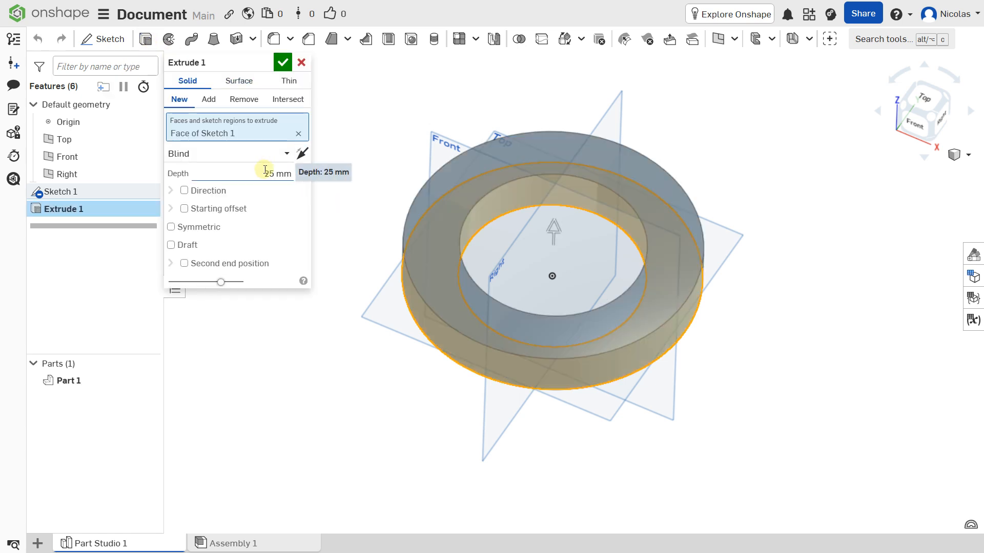
pyautogui.click(265, 170)
pyautogui.write('6')
pyautogui.press('Return')
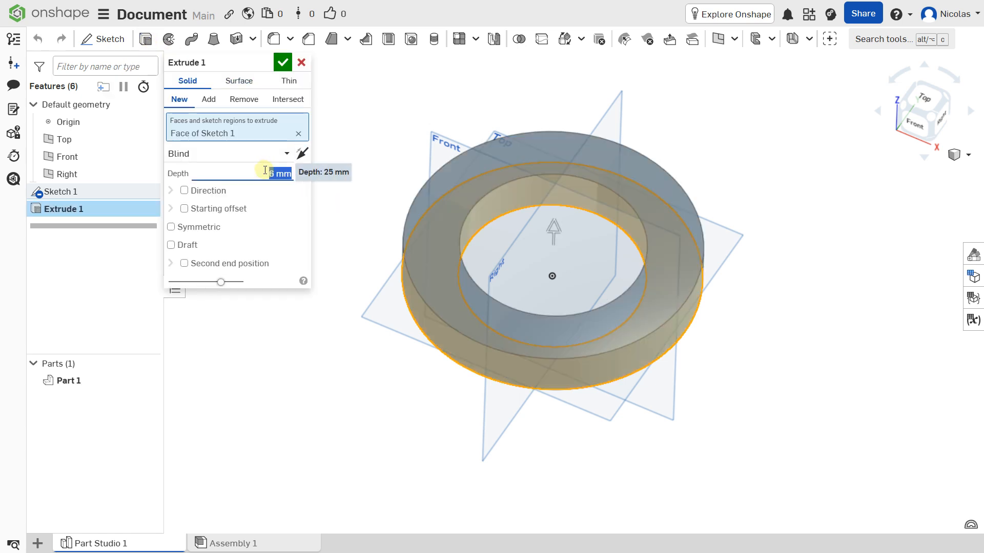
pyautogui.click(282, 64)
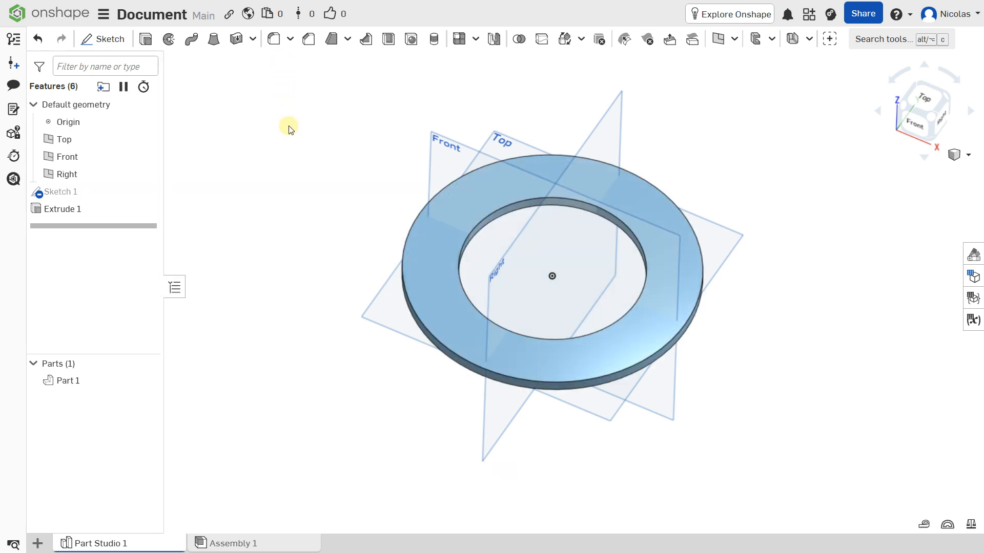
pyautogui.click(464, 207)
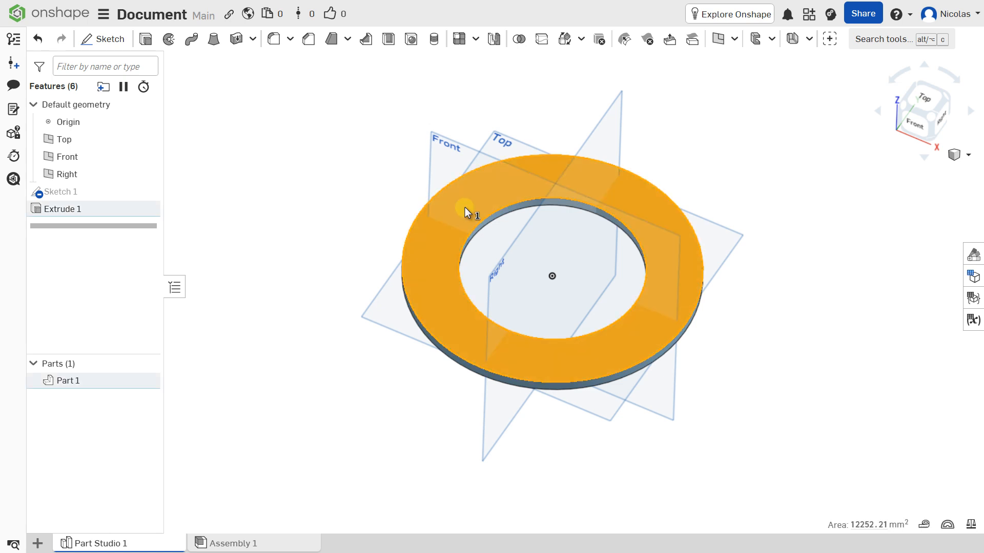
# Step: Start Sketch 2 on the ring's top face and draw a Ø16 circle on the vertical axis
pyautogui.click(104, 38)
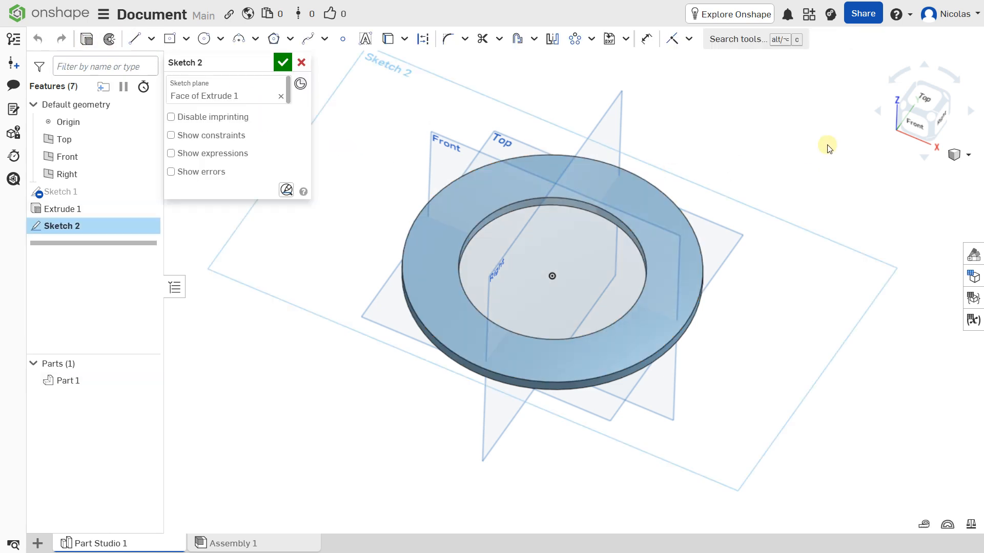
pyautogui.click(920, 100)
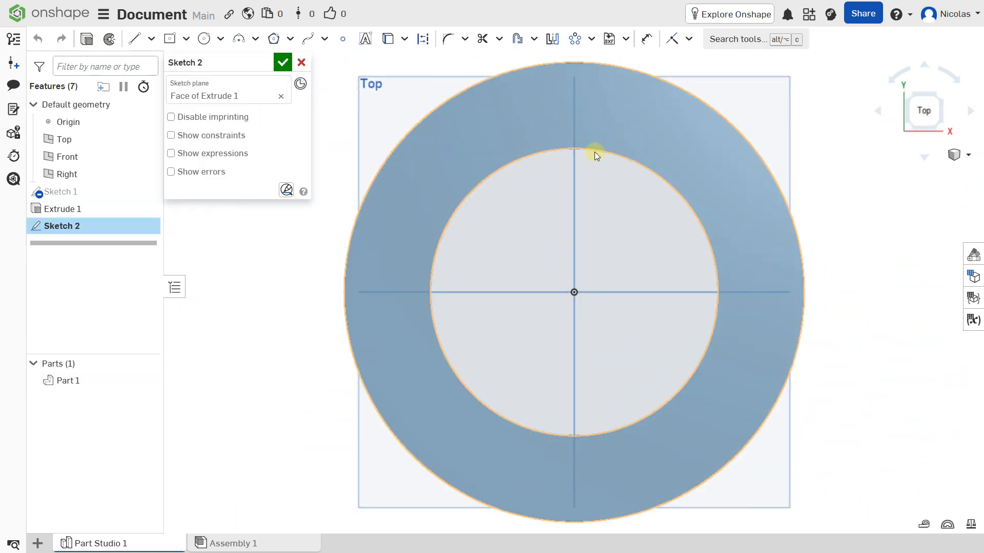
pyautogui.scroll(3, 475, 204)
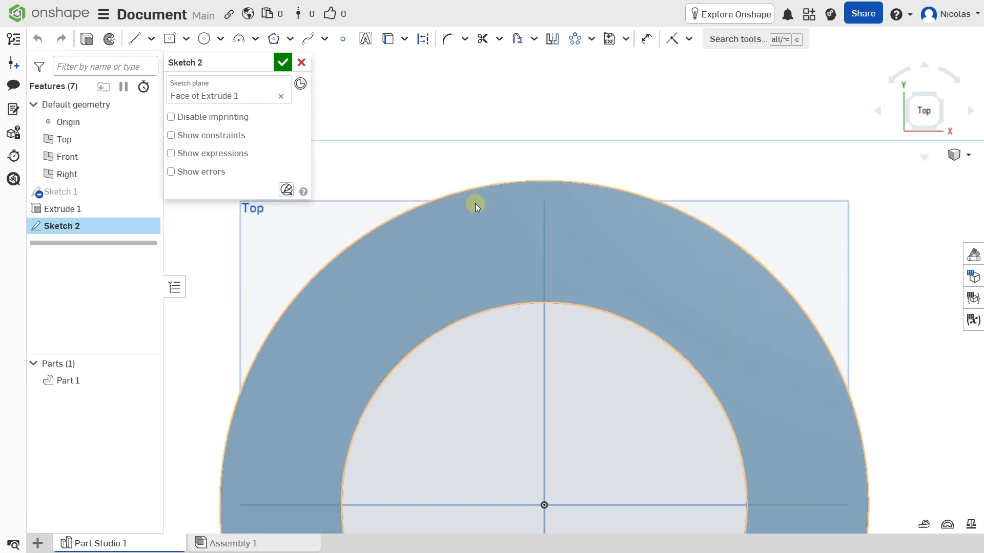
pyautogui.click(206, 41)
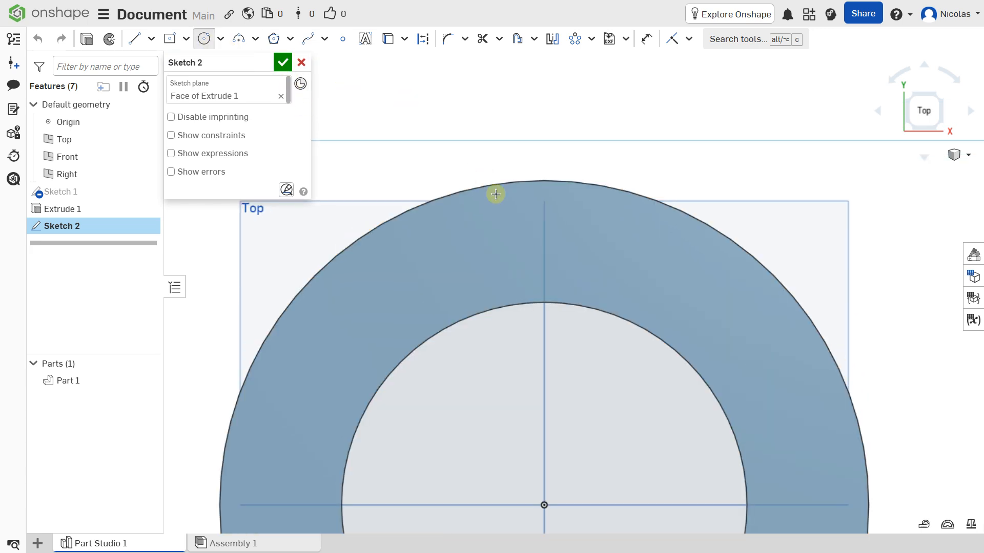
pyautogui.click(545, 238)
pyautogui.click(547, 211)
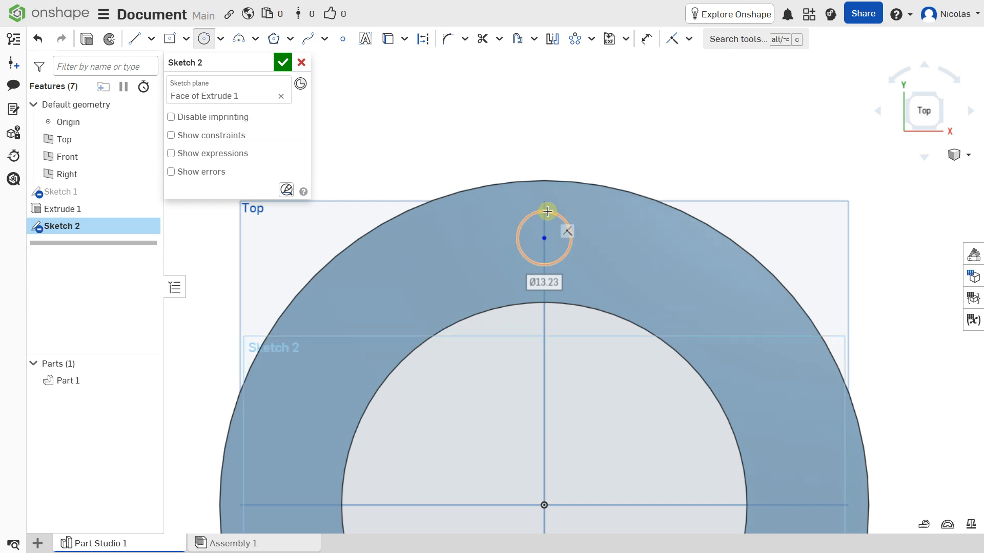
pyautogui.write('16')
pyautogui.press('Return')
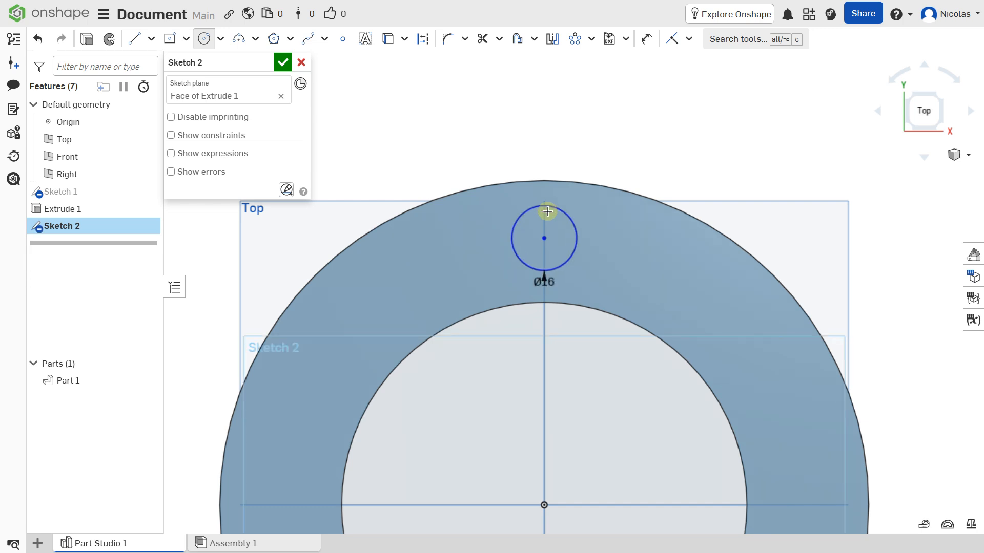
# Step: Dimension the Ø16 circle's centre 65 mm from the origin
pyautogui.scroll(-5, 547, 211)
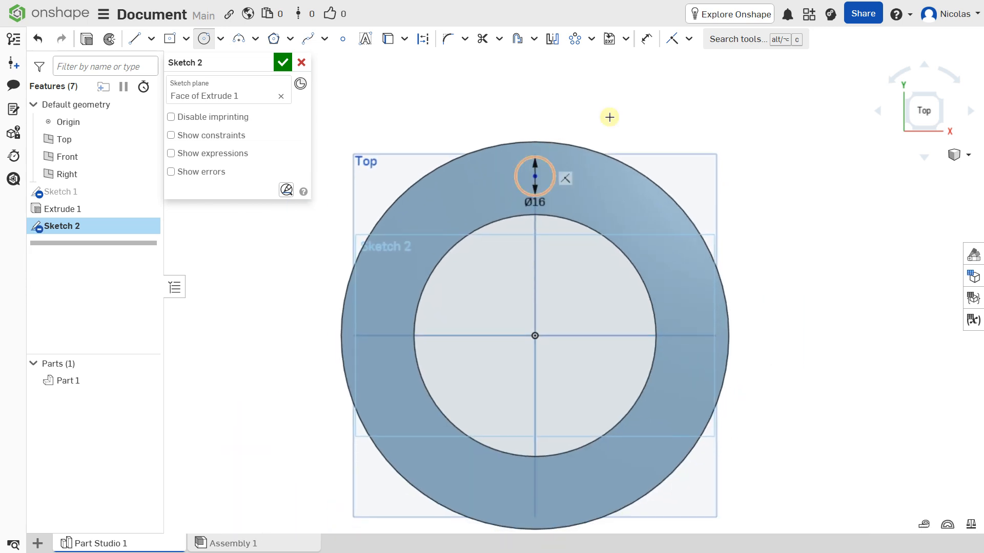
pyautogui.click(649, 47)
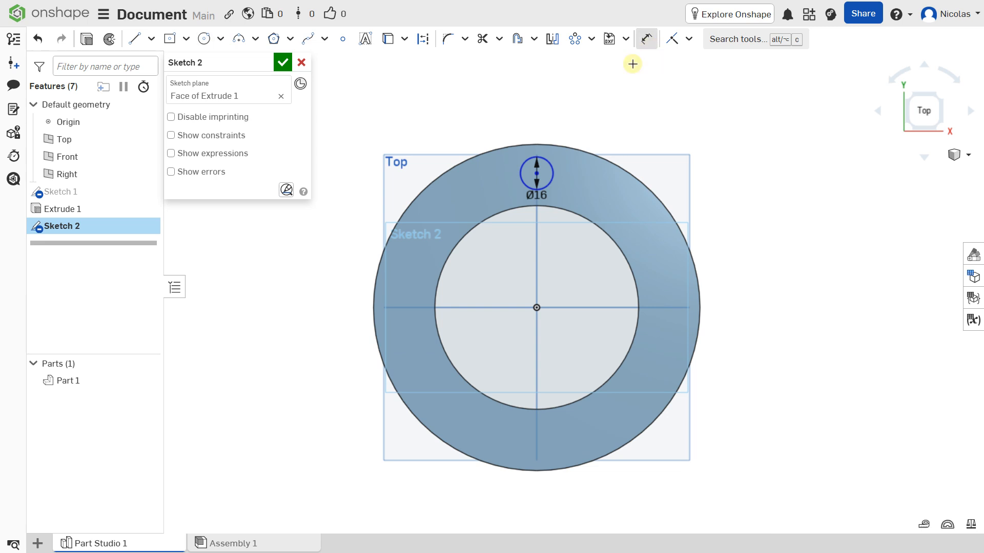
pyautogui.press('d')
pyautogui.click(537, 174)
pyautogui.click(536, 306)
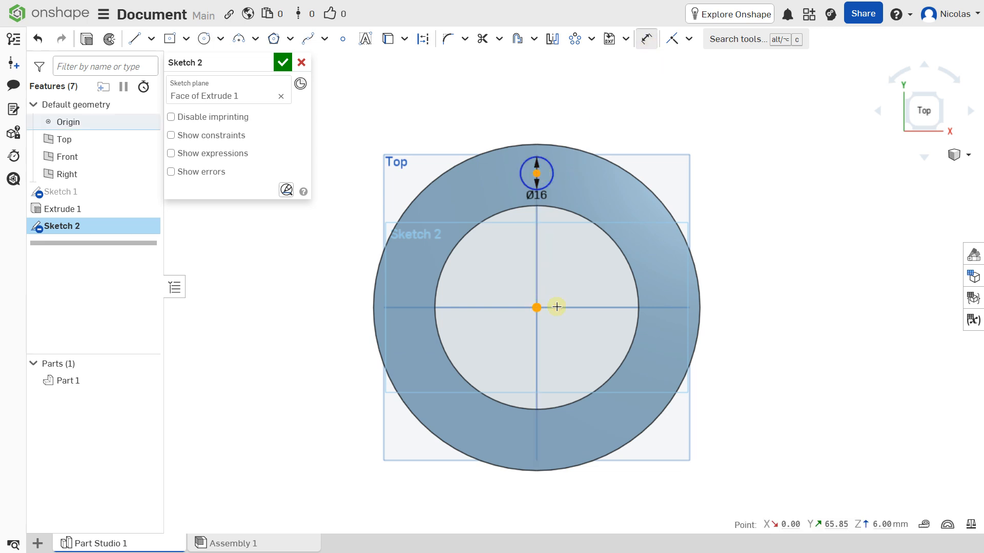
pyautogui.click(729, 314)
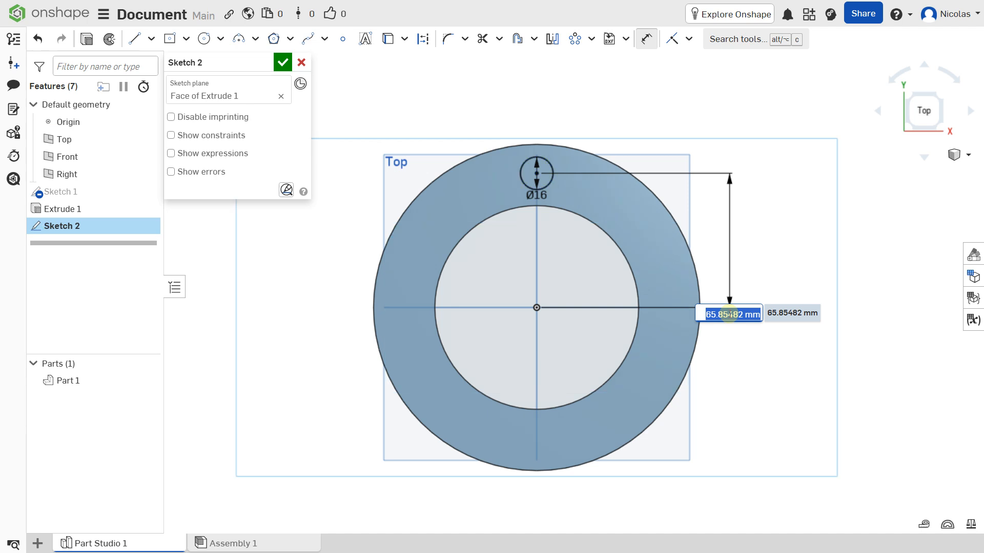
pyautogui.write('65')
pyautogui.press('Return')
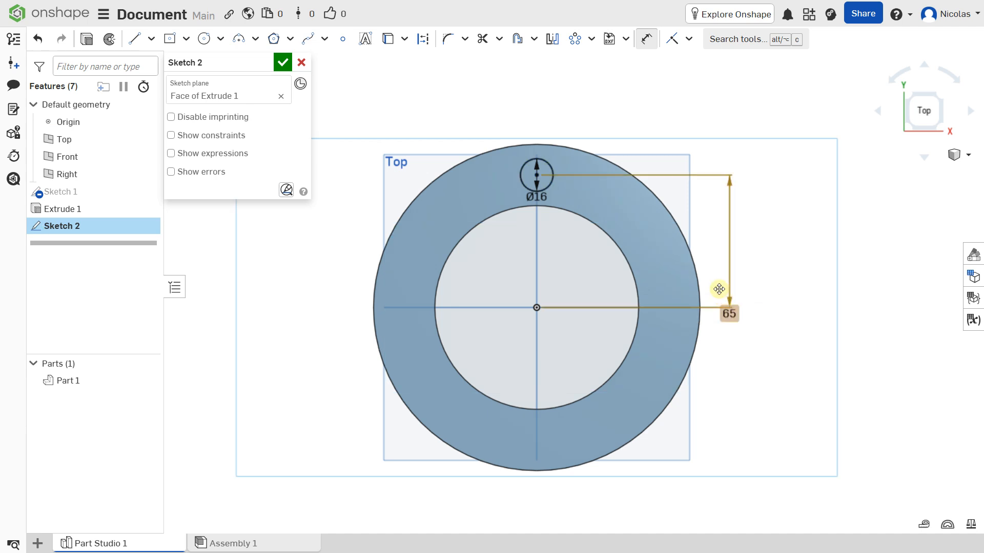
# Step: Close Sketch 2, select its Ø16 circle region and start a material-removing extrude
pyautogui.click(284, 63)
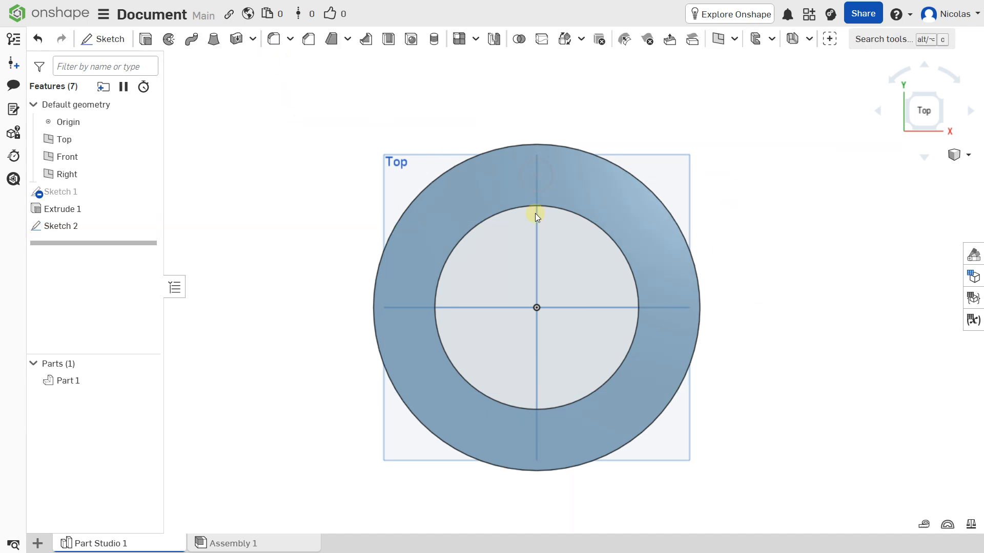
pyautogui.moveTo(546, 263); pyautogui.dragTo(564, 208, button='right')
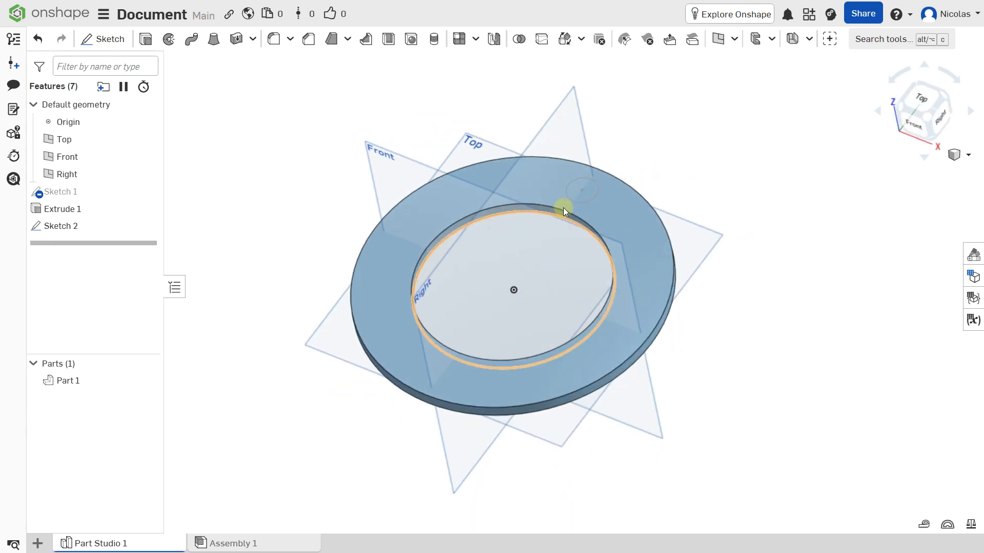
pyautogui.scroll(3, 595, 184)
pyautogui.scroll(-1, 605, 179)
pyautogui.click(604, 178)
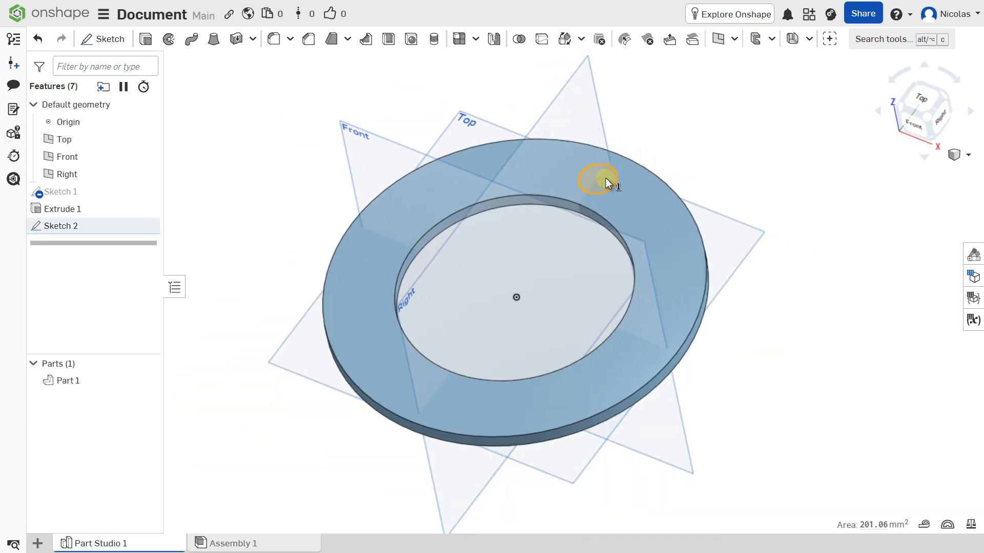
pyautogui.scroll(-1, 606, 179)
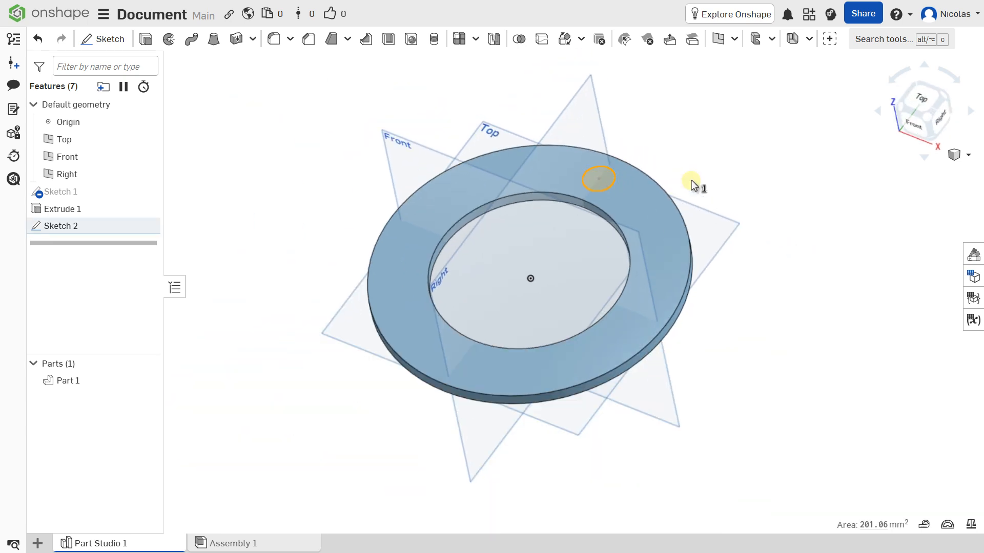
pyautogui.click(691, 181)
pyautogui.click(609, 174)
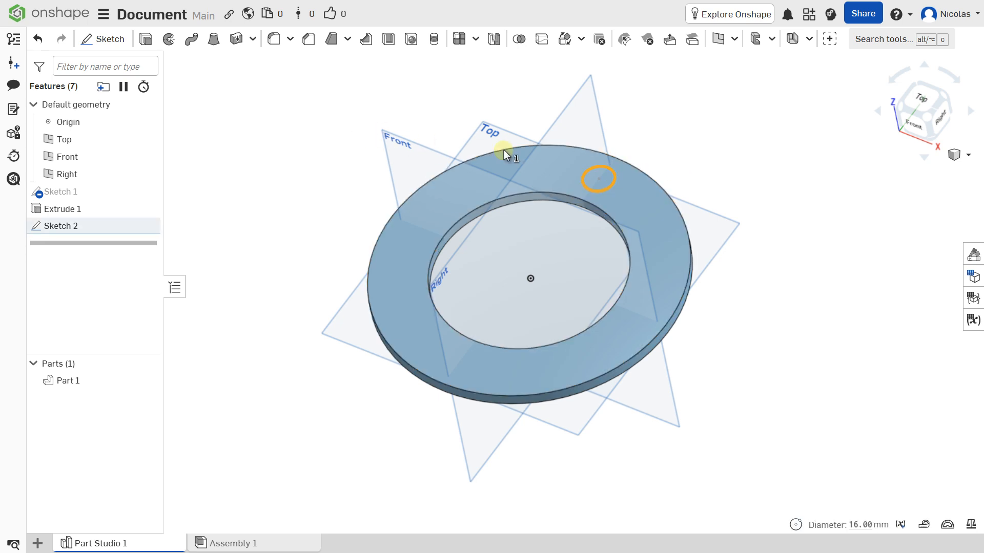
pyautogui.click(641, 153)
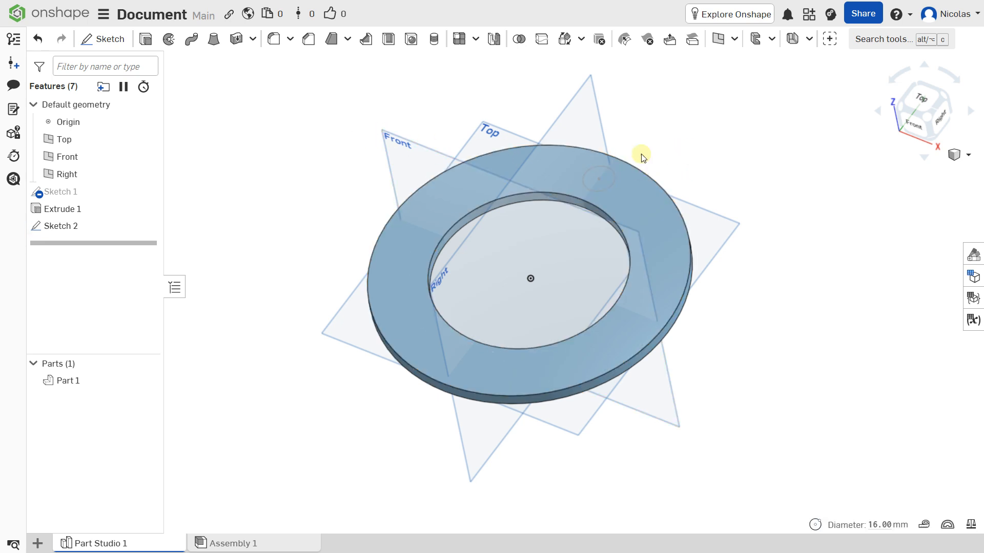
pyautogui.click(605, 177)
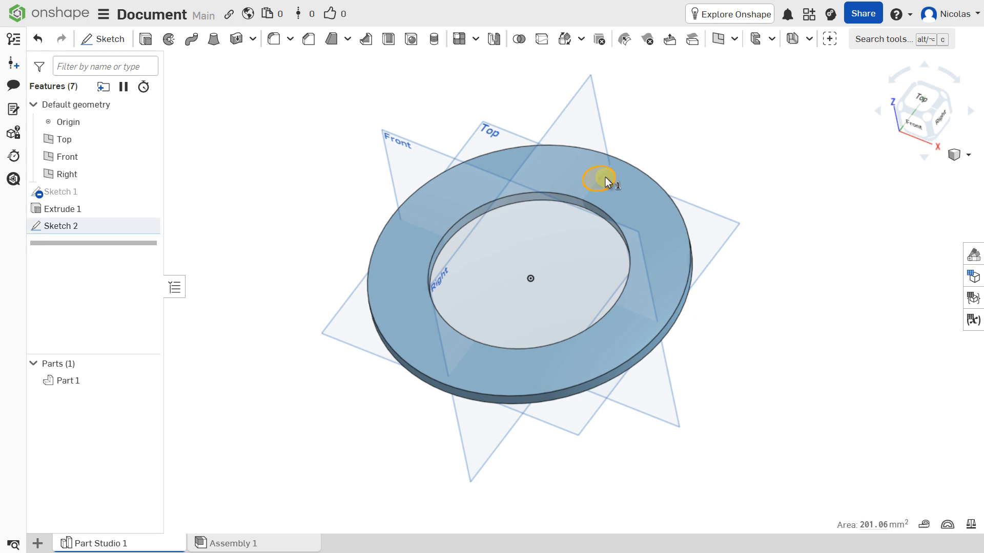
pyautogui.click(143, 41)
# Step: Switch Extrude 2 to Remove to cut the Ø16 hole, then view the ring from Top
pyautogui.click(235, 103)
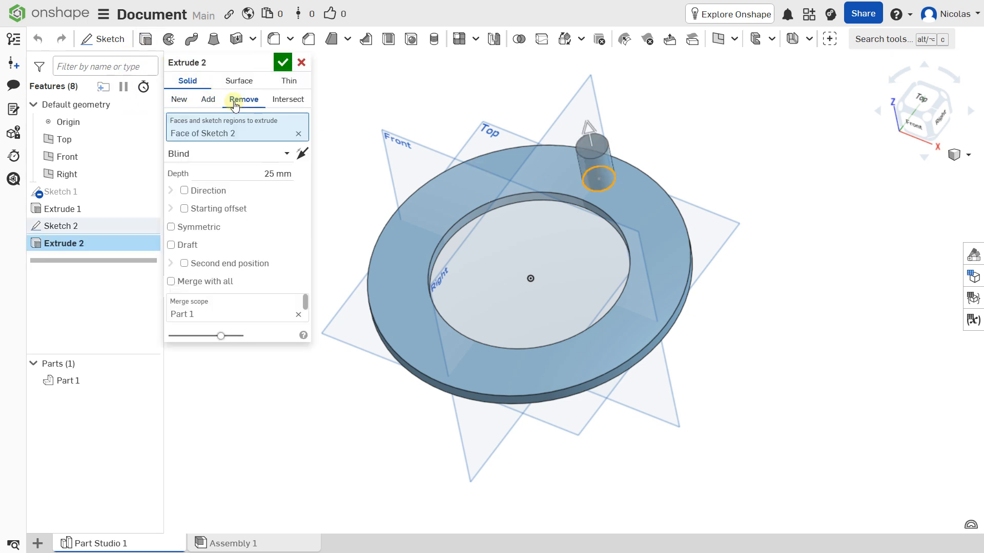
pyautogui.click(282, 64)
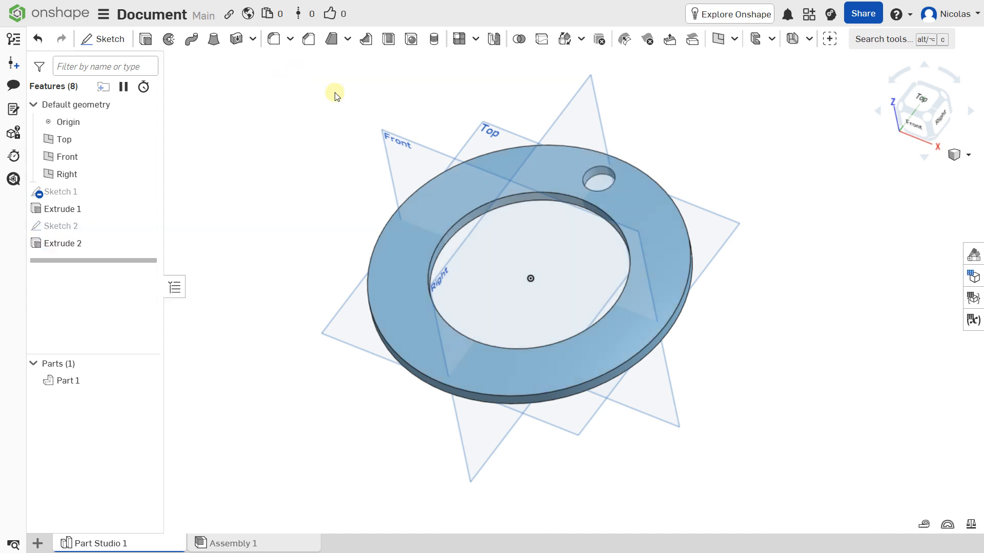
pyautogui.moveTo(430, 185); pyautogui.dragTo(469, 233, button='right')
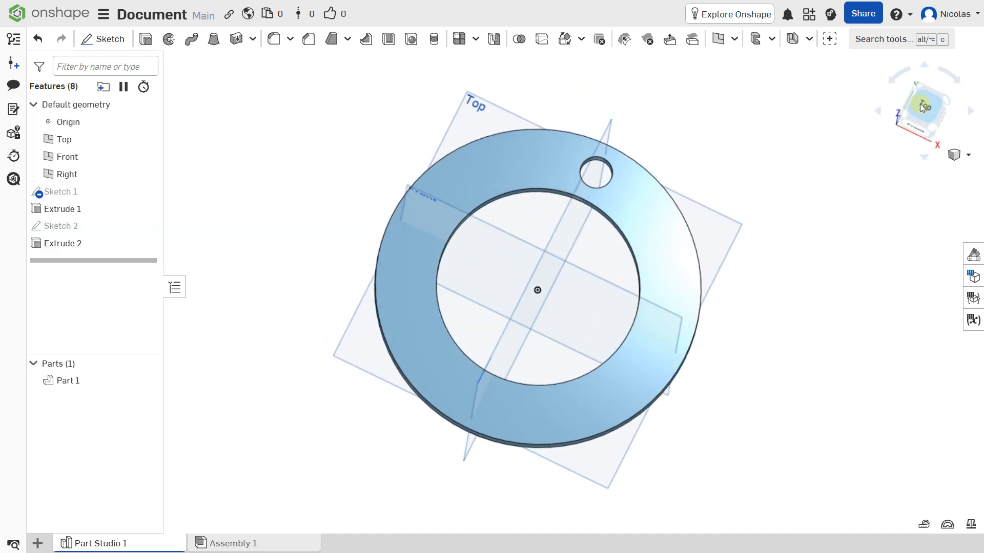
pyautogui.click(922, 106)
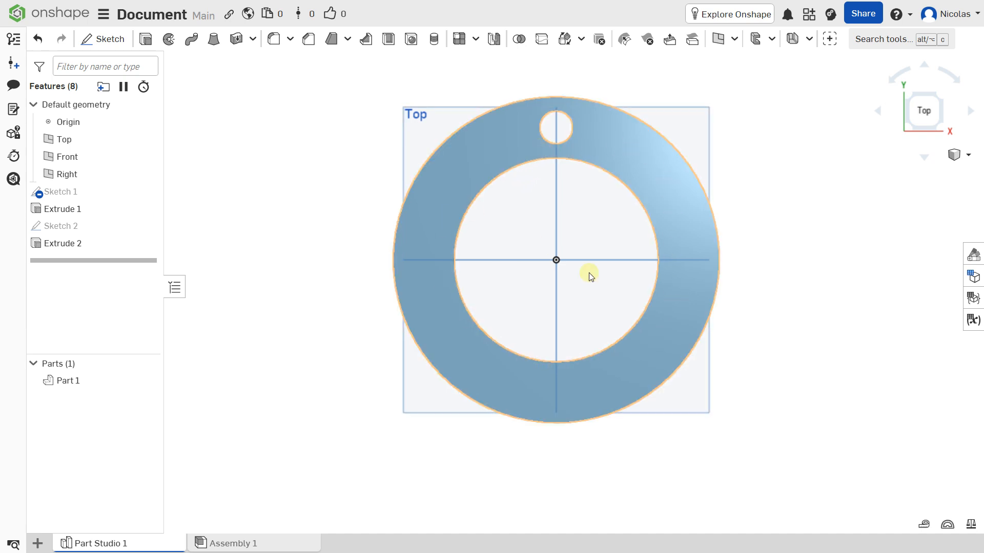
# Step: Tilt the view back, then open the Measure panel and the pattern type list
pyautogui.moveTo(589, 272); pyautogui.dragTo(566, 128, button='right')
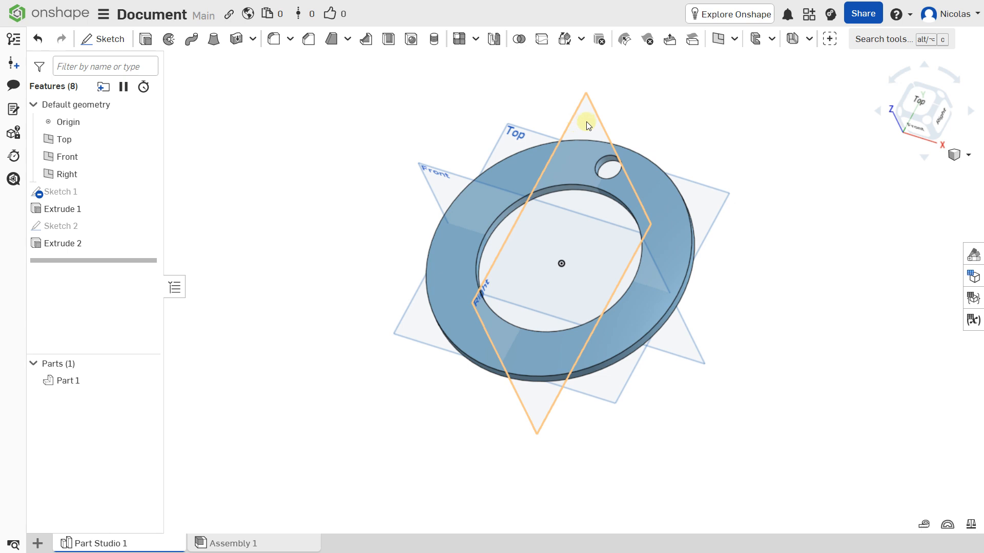
pyautogui.press('m')
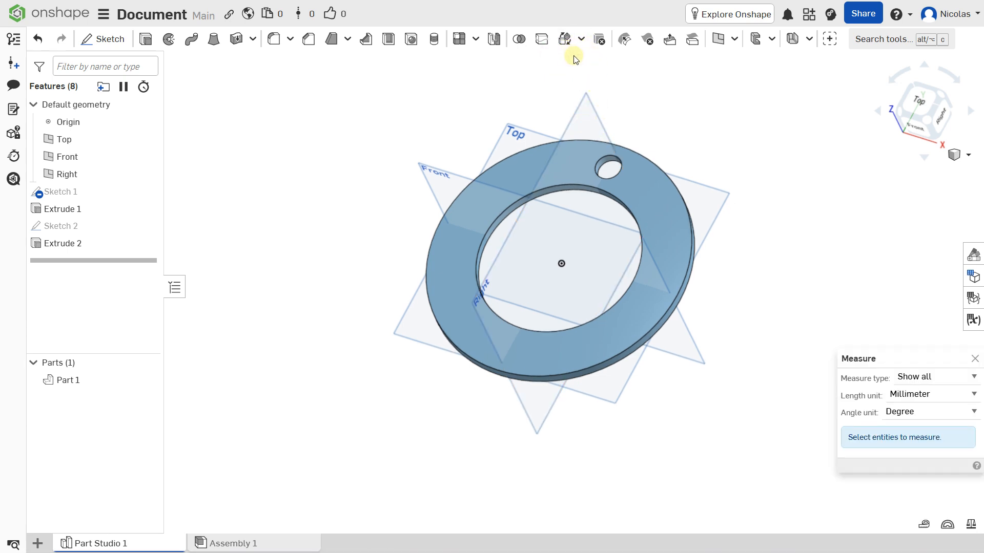
pyautogui.click(475, 40)
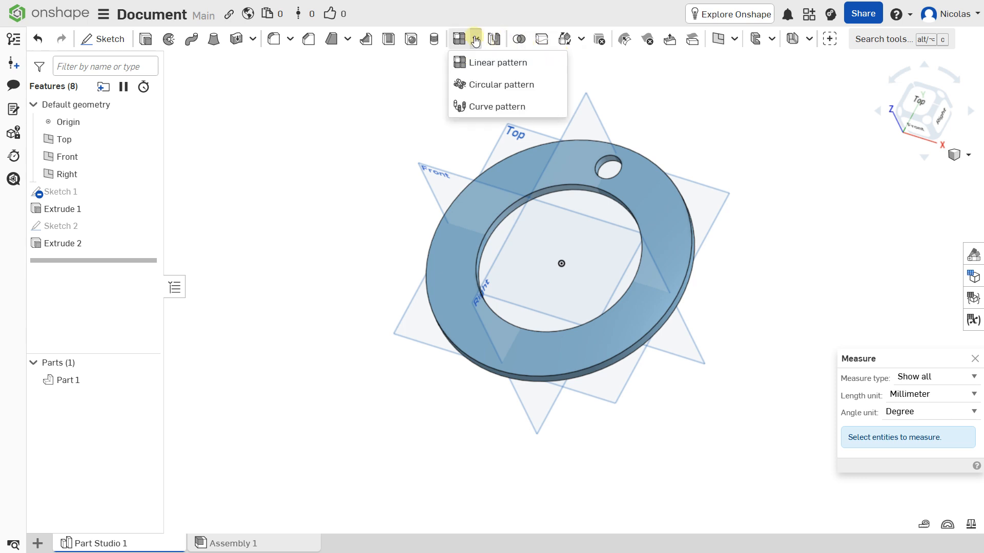
# Step: Start a Circular pattern and set its type to Feature pattern
pyautogui.click(467, 90)
pyautogui.scroll(3, 561, 168)
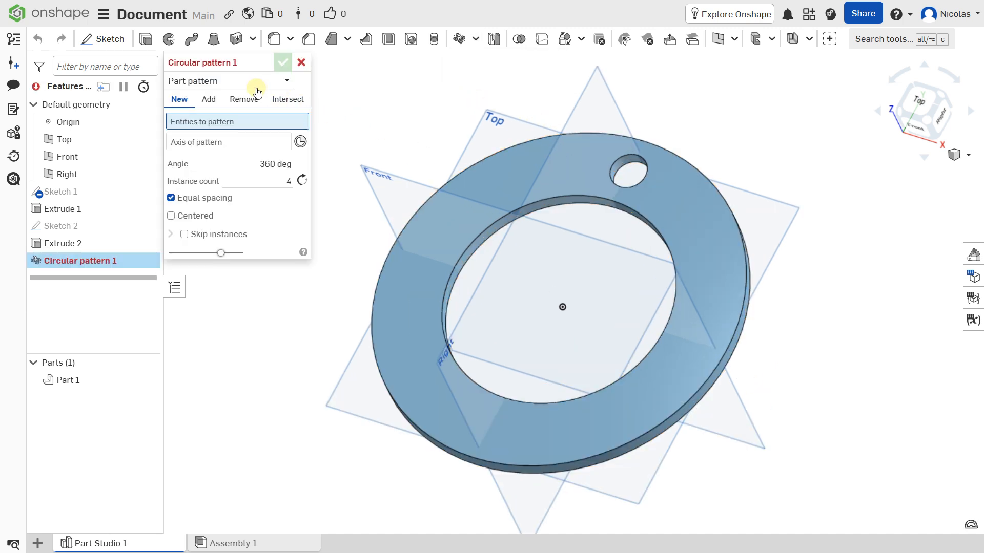
pyautogui.click(211, 79)
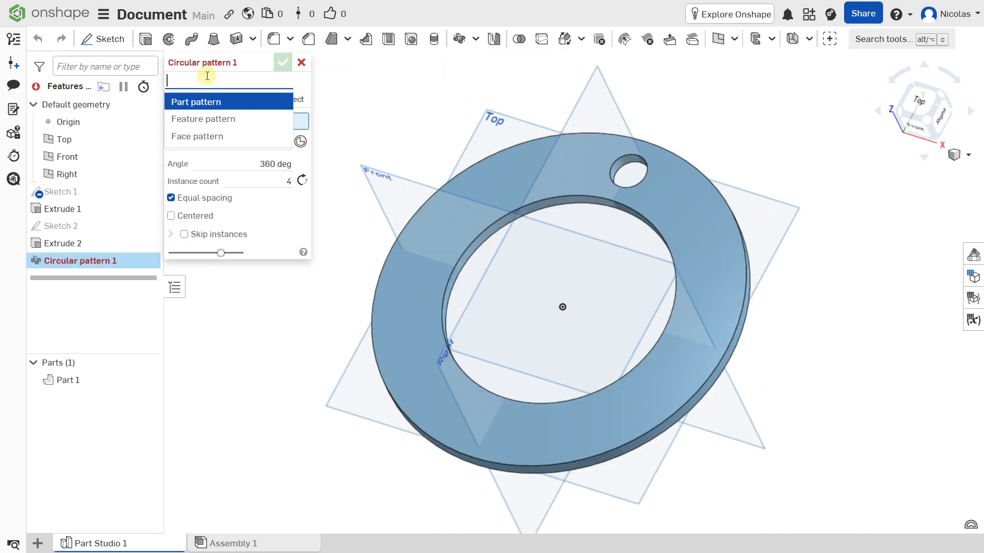
pyautogui.click(200, 137)
pyautogui.click(208, 82)
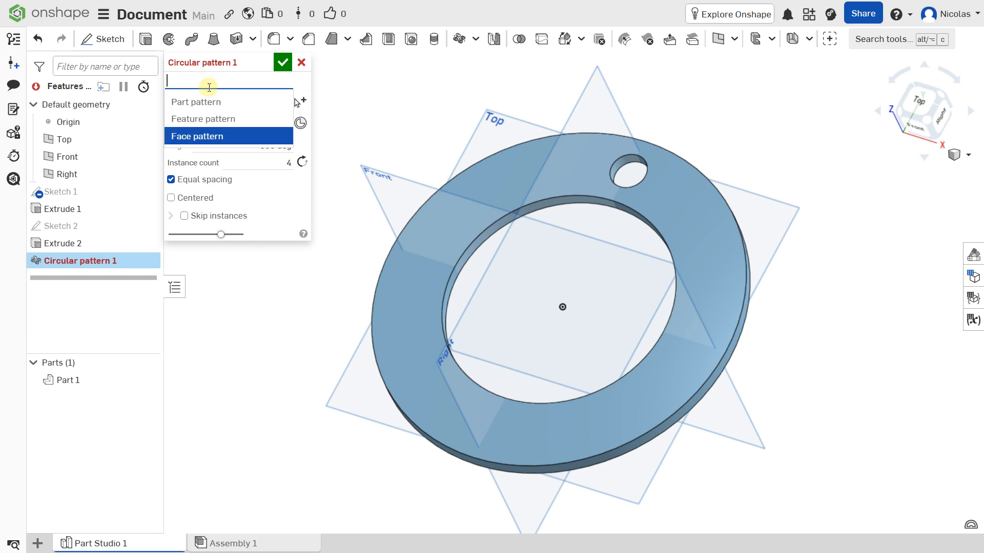
pyautogui.click(207, 119)
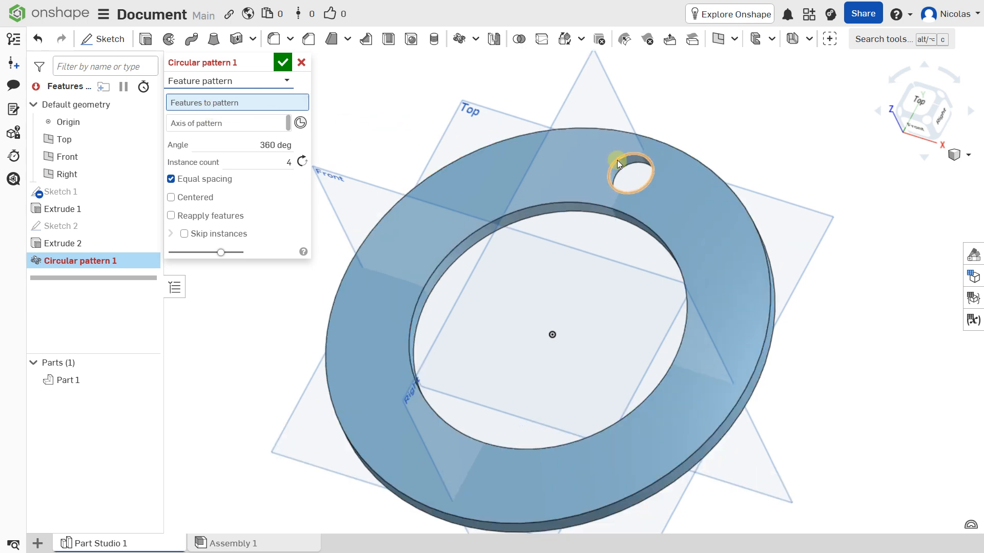
# Step: Pattern the hole's Extrude 2 about the ring's outer edge as the axis
pyautogui.scroll(5, 622, 160)
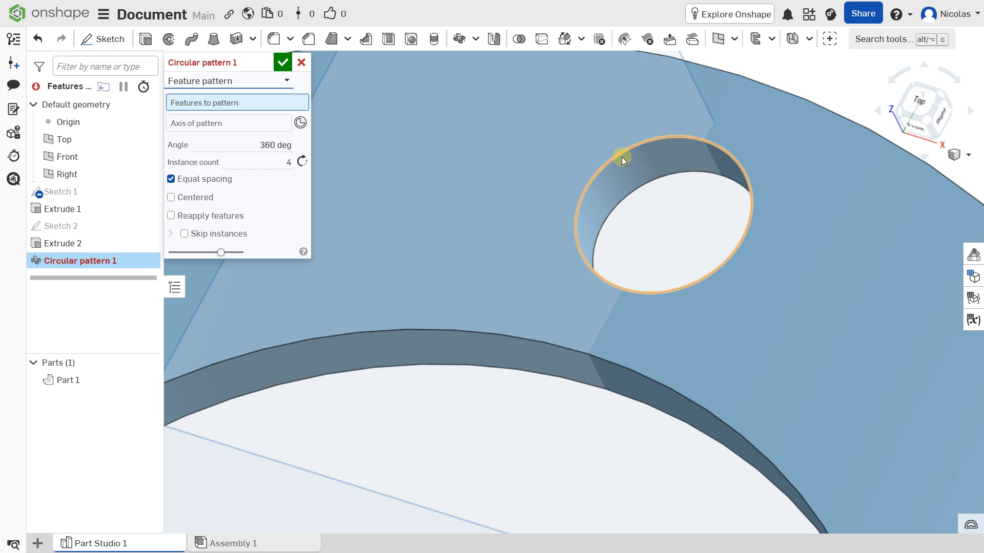
pyautogui.click(622, 157)
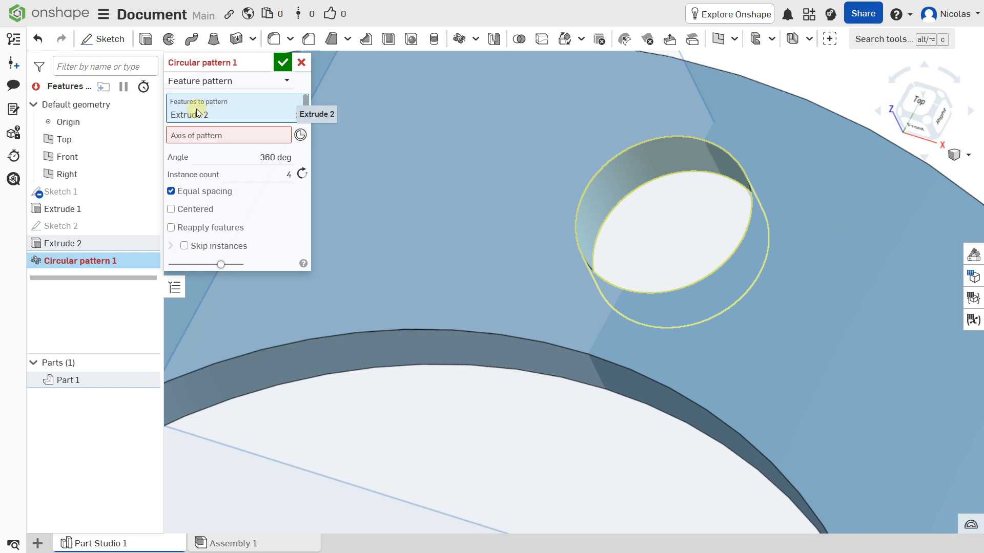
pyautogui.press('f')
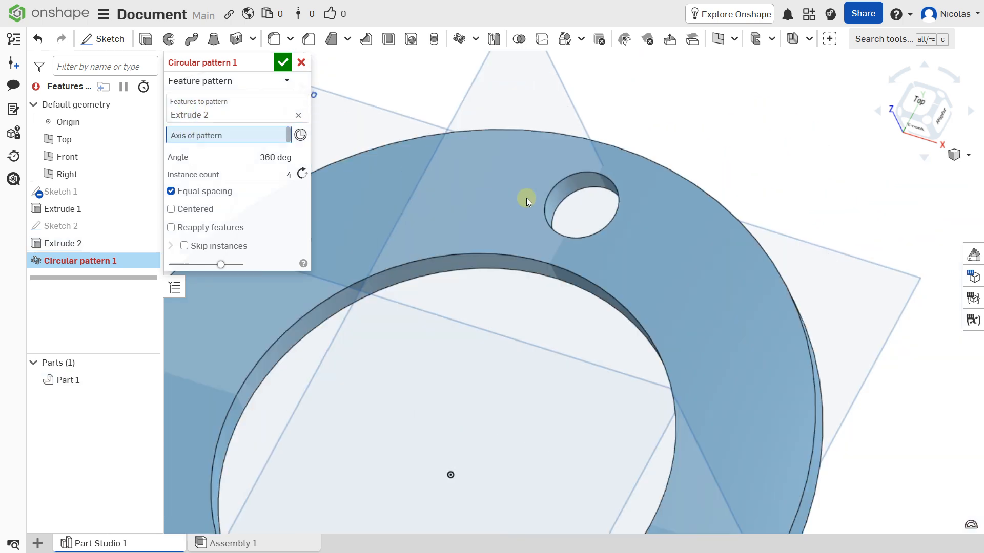
pyautogui.scroll(3, 514, 204)
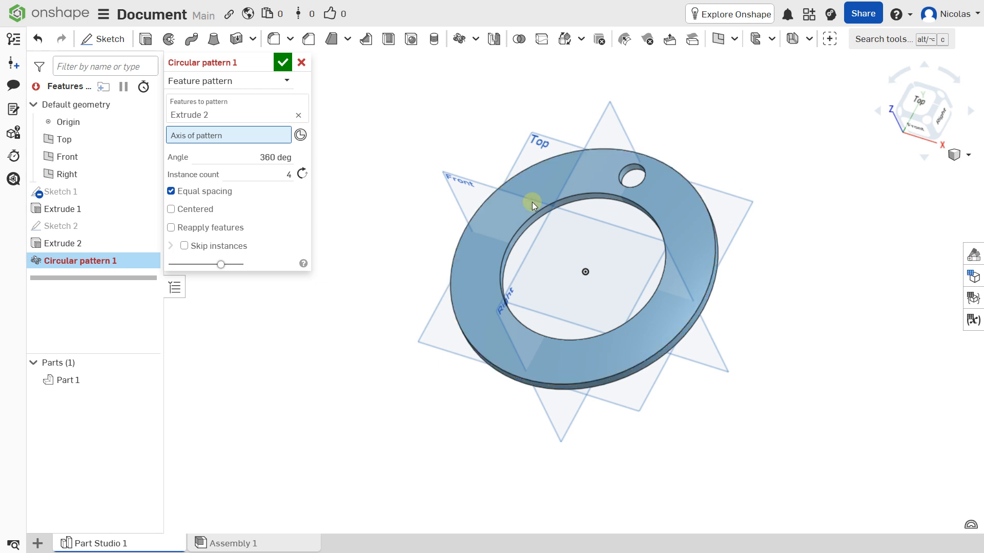
pyautogui.click(517, 176)
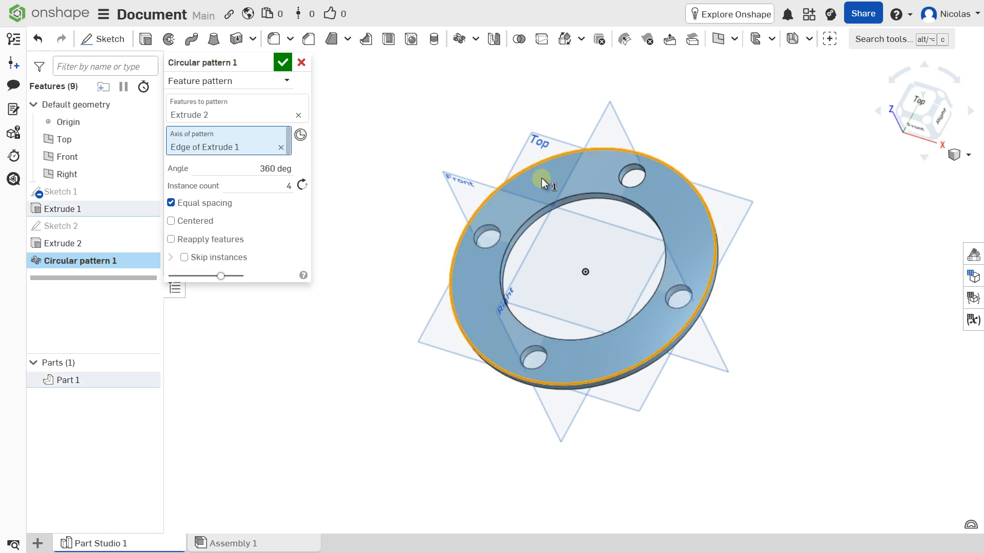
# Step: In Top view, set the circular pattern's instance count to 8
pyautogui.click(918, 103)
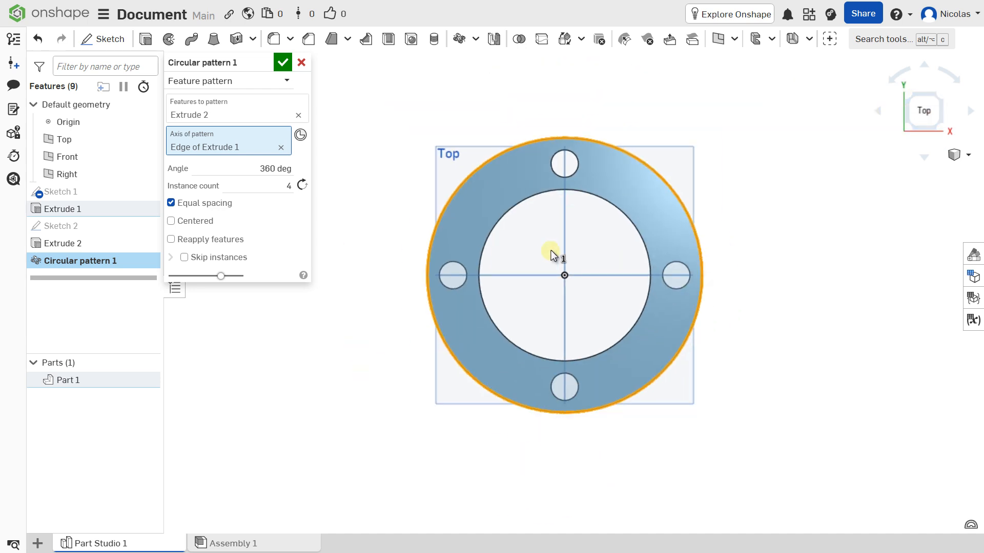
pyautogui.click(260, 186)
pyautogui.press('Up')
pyautogui.press('Up')
pyautogui.press('Up')
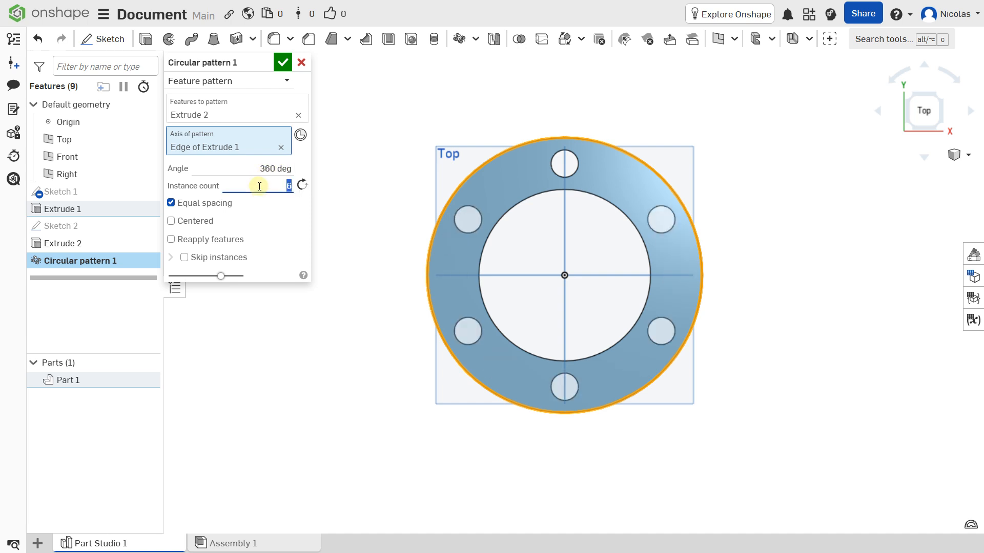
pyautogui.press('Up')
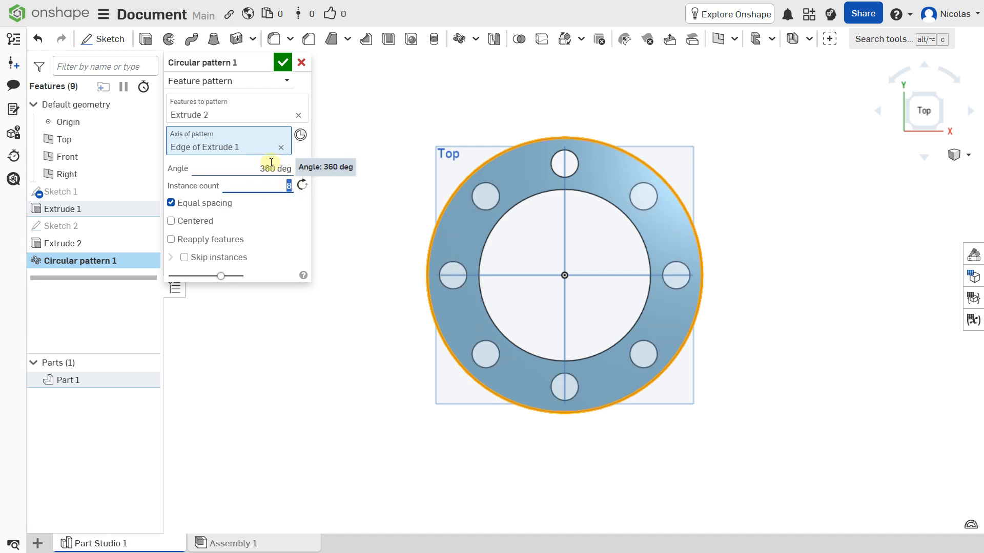
pyautogui.press('Up')
pyautogui.press('Up')
pyautogui.press('Up')
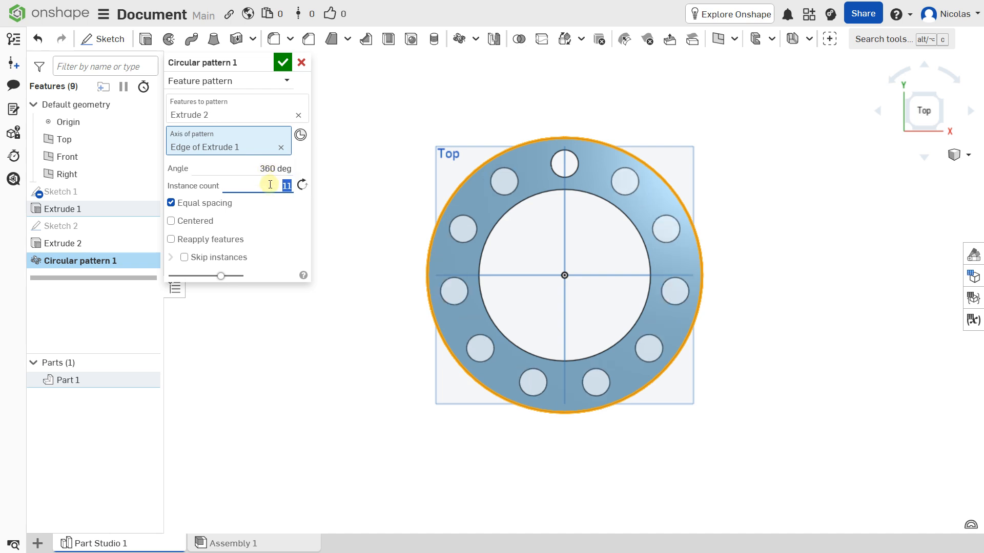
pyautogui.press('Down')
pyautogui.press('Down')
pyautogui.press('Down')
# Step: Try pattern angles 120° and 160°, settle on 360°, and confirm the eight-hole pattern
pyautogui.click(274, 170)
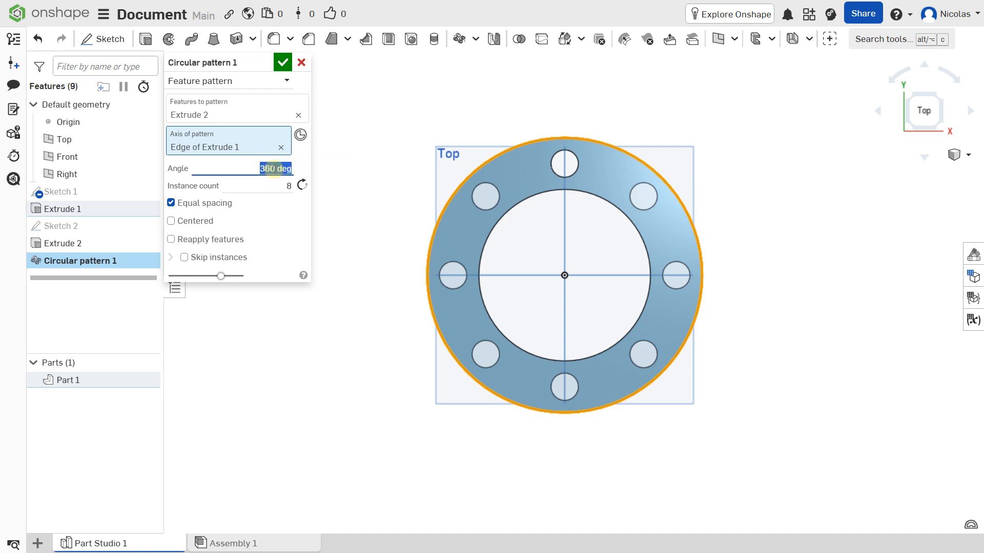
pyautogui.write('120')
pyautogui.press('Return')
pyautogui.write('160')
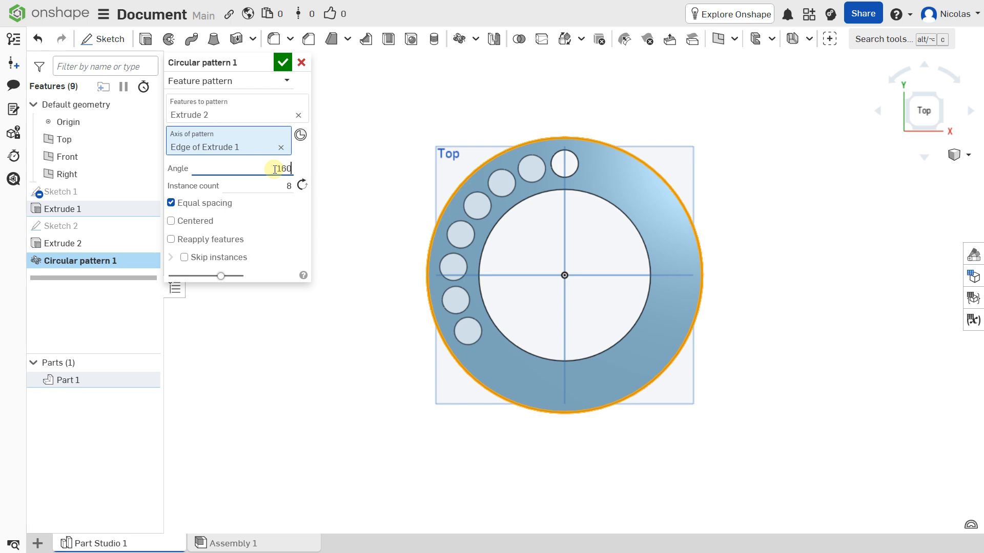
pyautogui.press('Return')
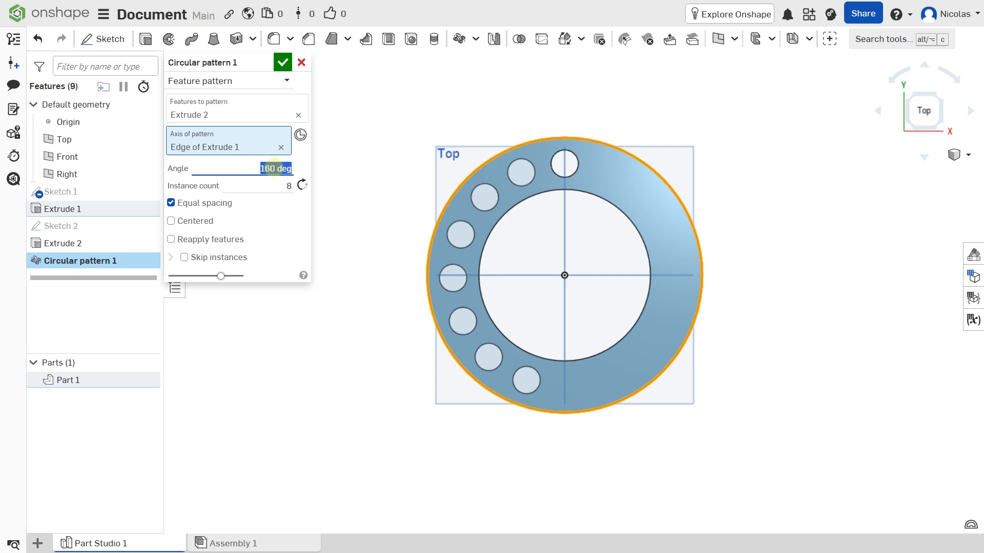
pyautogui.write('360')
pyautogui.press('Return')
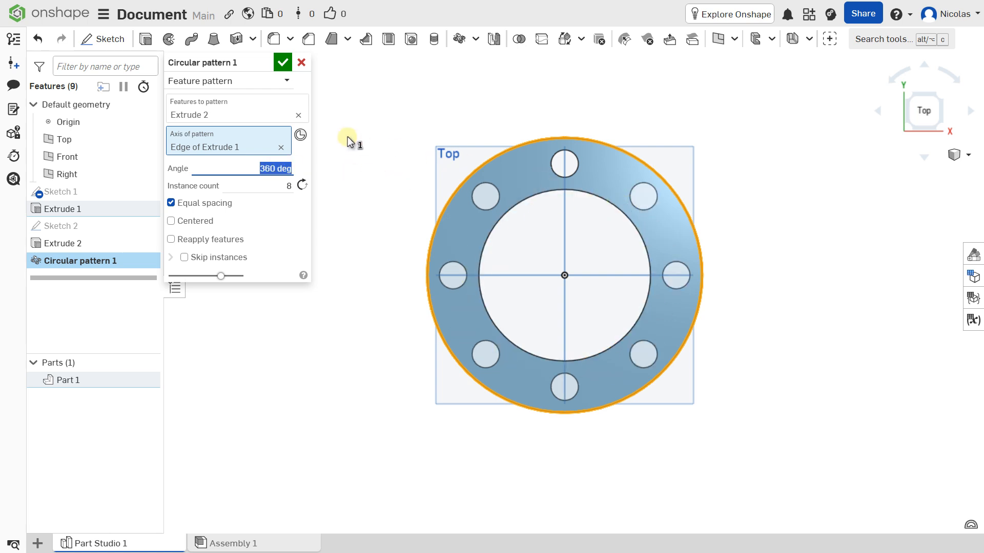
pyautogui.click(281, 64)
pyautogui.moveTo(575, 266); pyautogui.dragTo(529, 284, button='right')
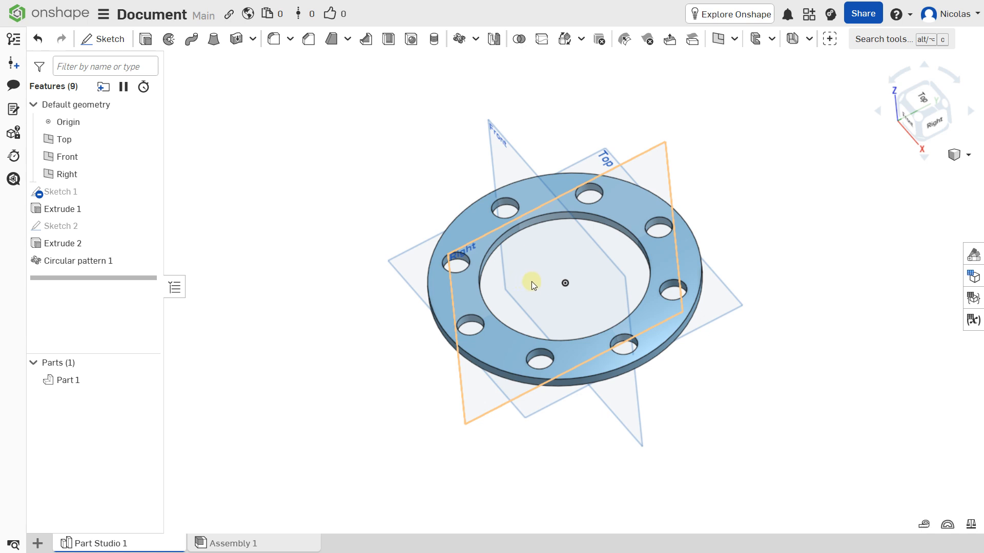
# Step: Hide the Origin and the Top, Front and Right planes, zoom to fit, and close Measure
pyautogui.moveTo(532, 283)
pyautogui.mouseDown(button='right')
pyautogui.moveTo(544, 264)
pyautogui.moveTo(551, 282)
pyautogui.moveTo(542, 284)
pyautogui.mouseUp(button='right')
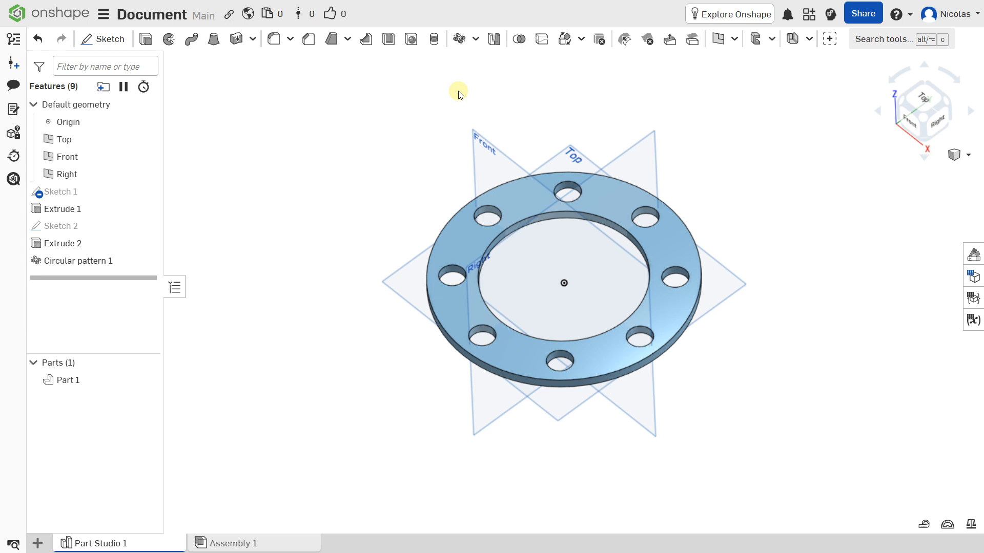
pyautogui.click(146, 121)
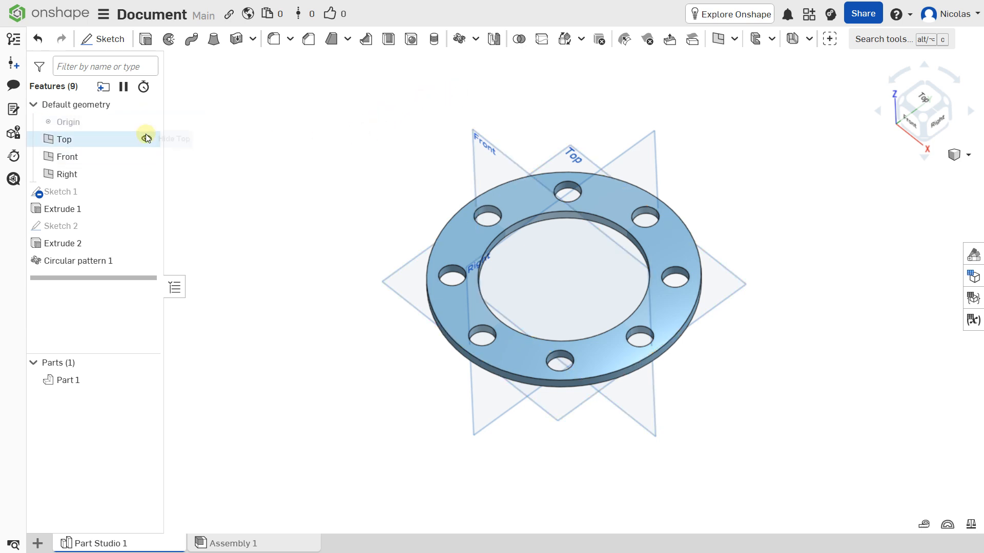
pyautogui.click(146, 139)
pyautogui.click(146, 156)
pyautogui.click(146, 174)
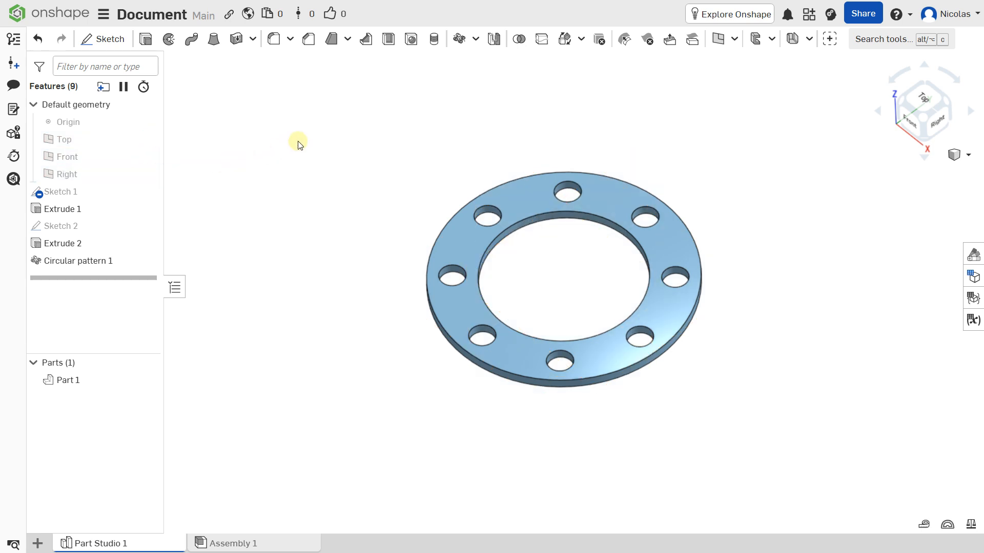
pyautogui.press('f')
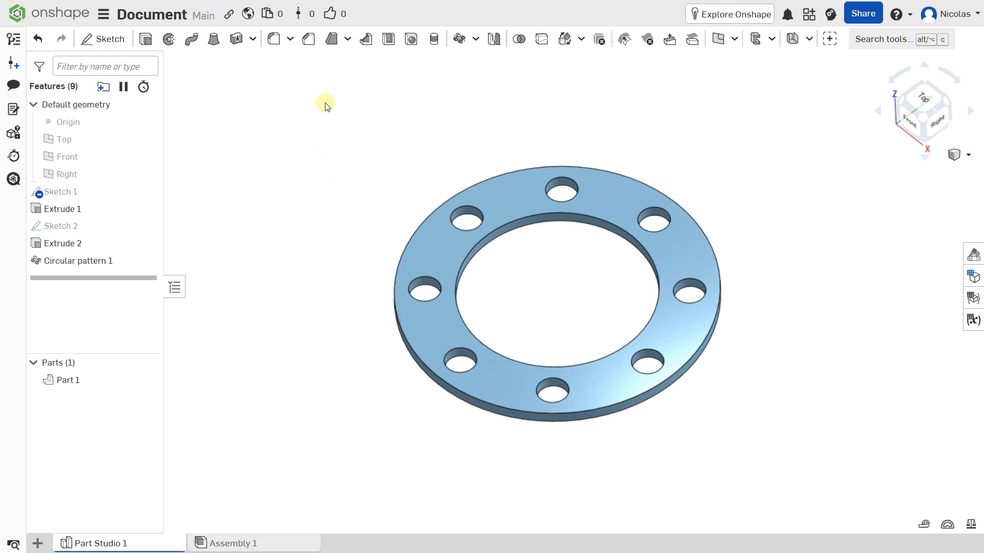
pyautogui.press('m')
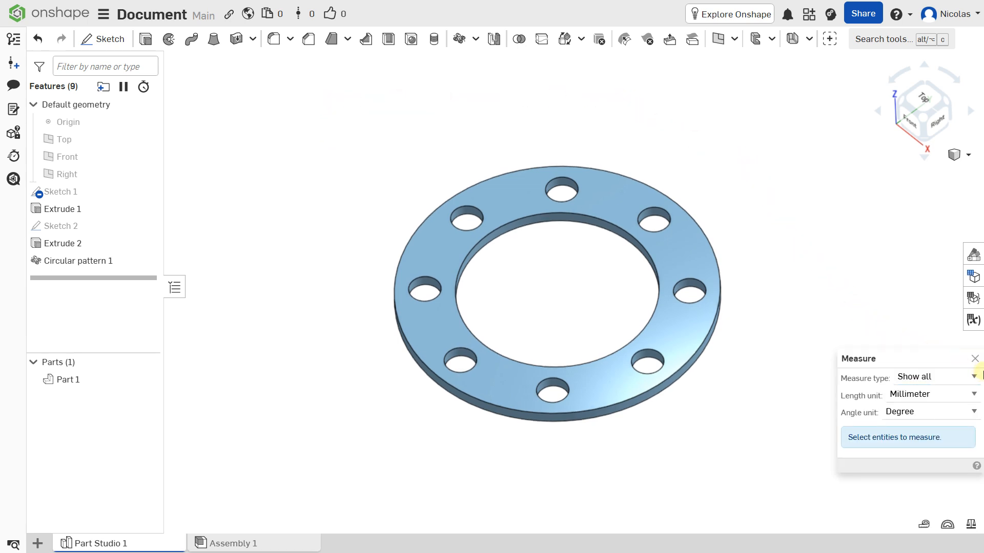
pyautogui.click(975, 359)
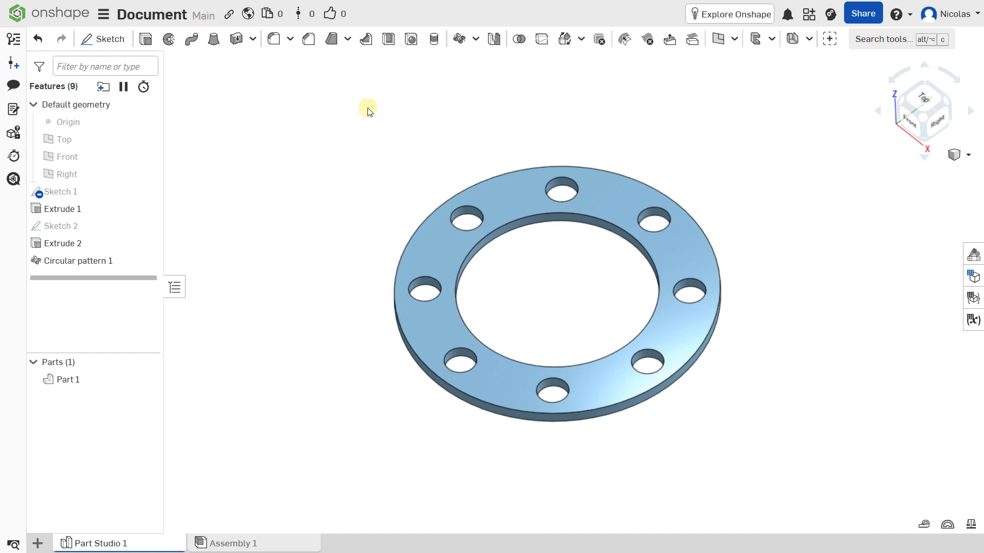